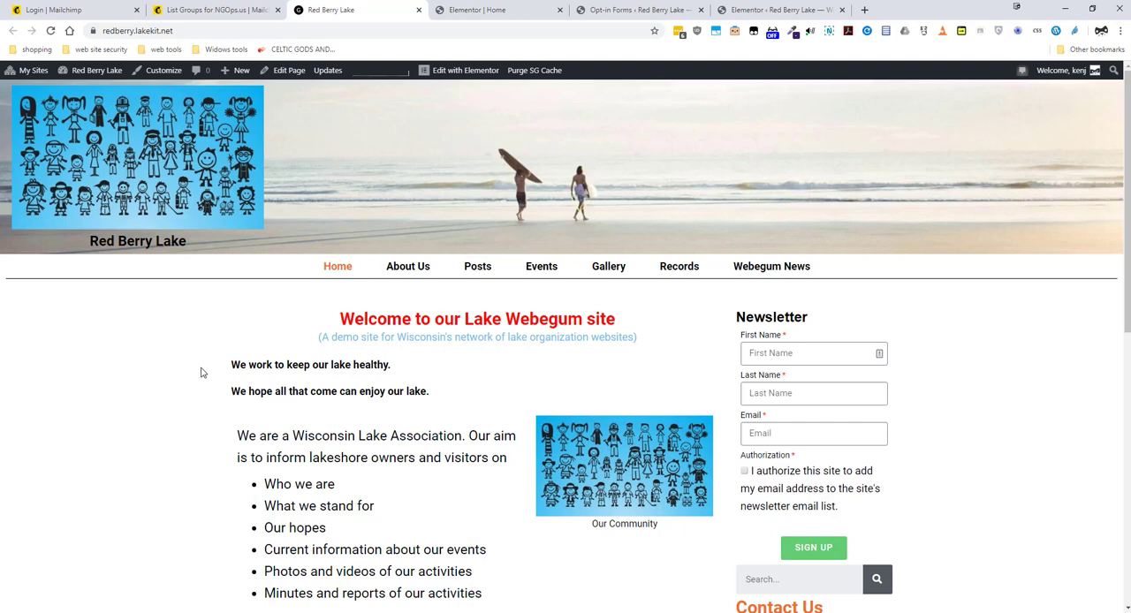
# Review the home page, its Elementor editor and the Mailchimp connection in the Easy Forms general settings
pyautogui.scroll(-3, 200, 372)
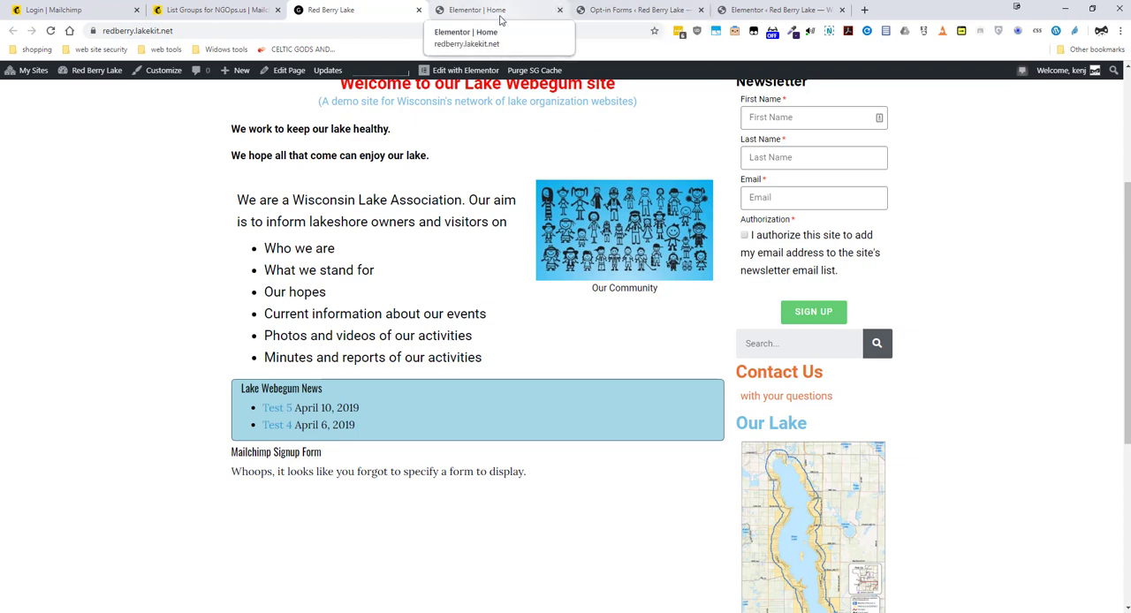
pyautogui.click(530, 12)
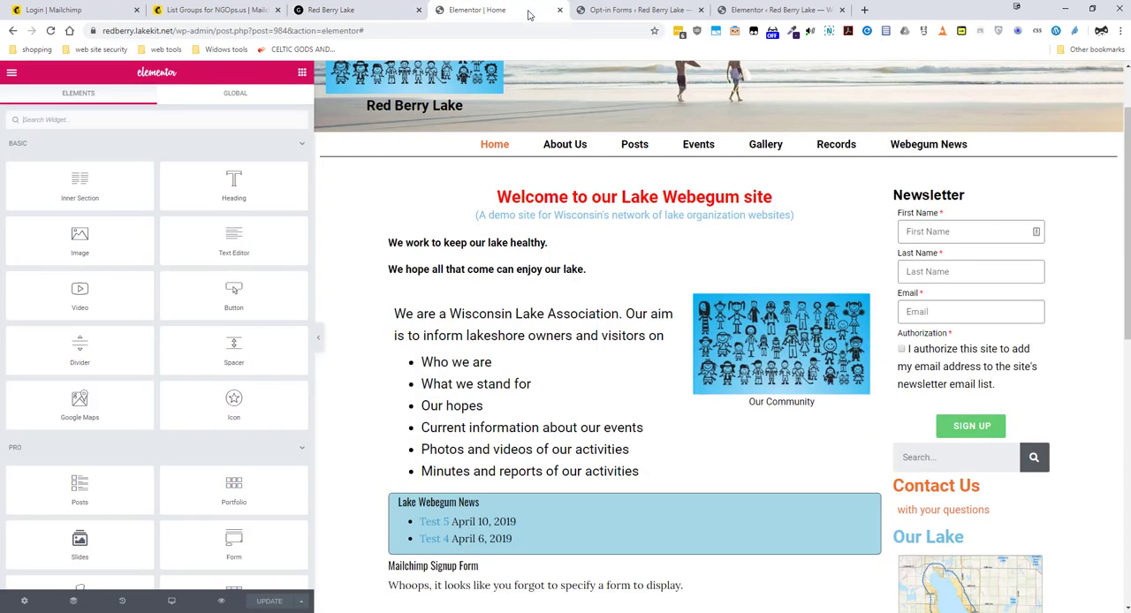
pyautogui.click(612, 10)
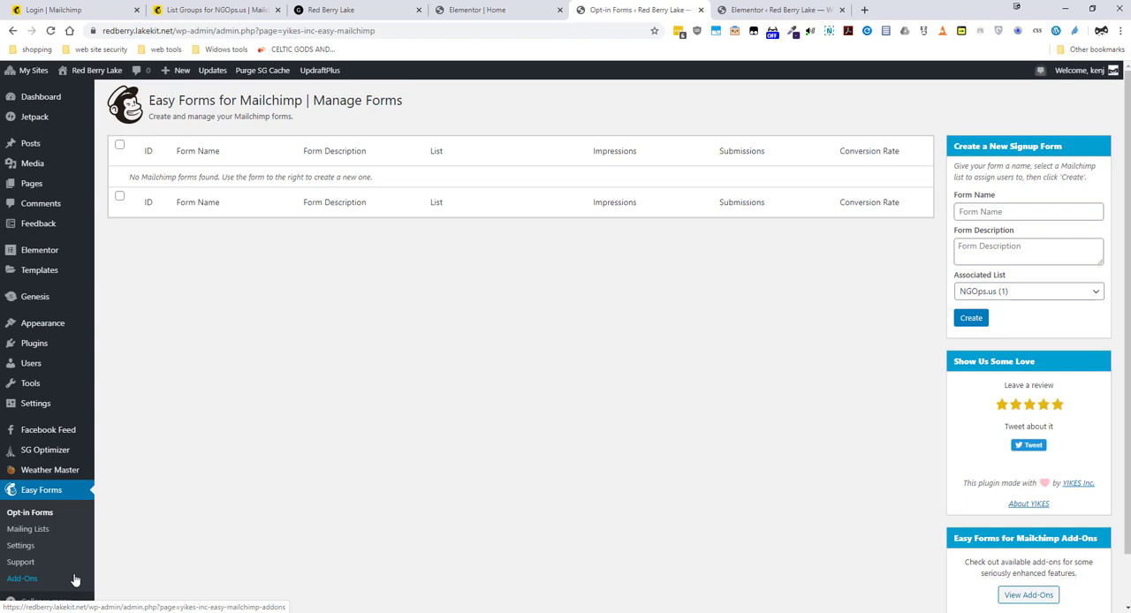
pyautogui.click(32, 549)
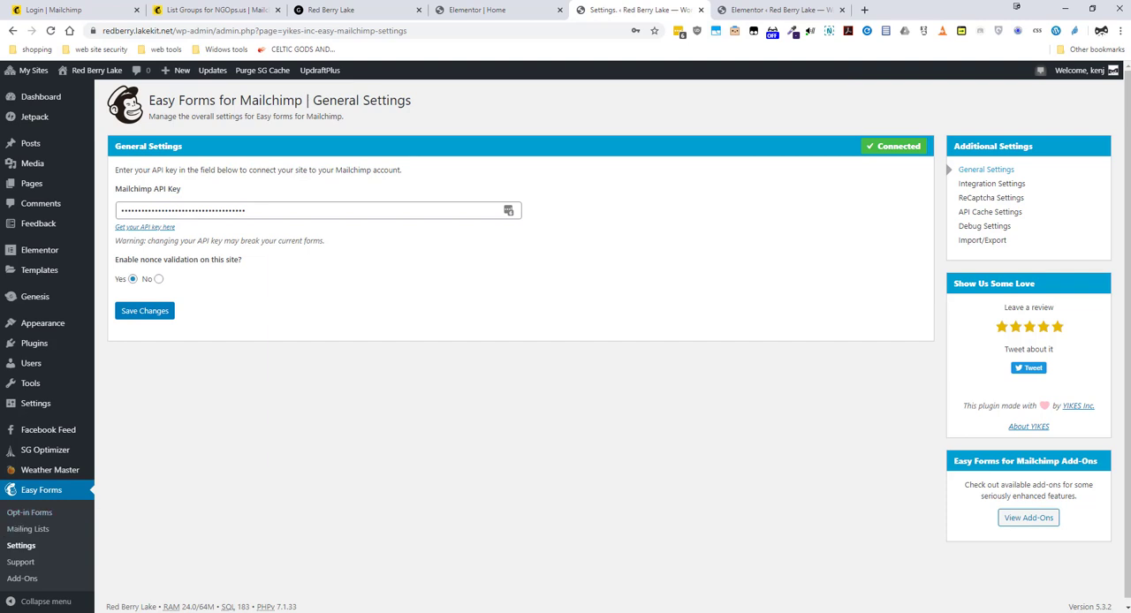
# Start a new Easy Forms opt-in signup form named "Email Alert"
pyautogui.click(32, 520)
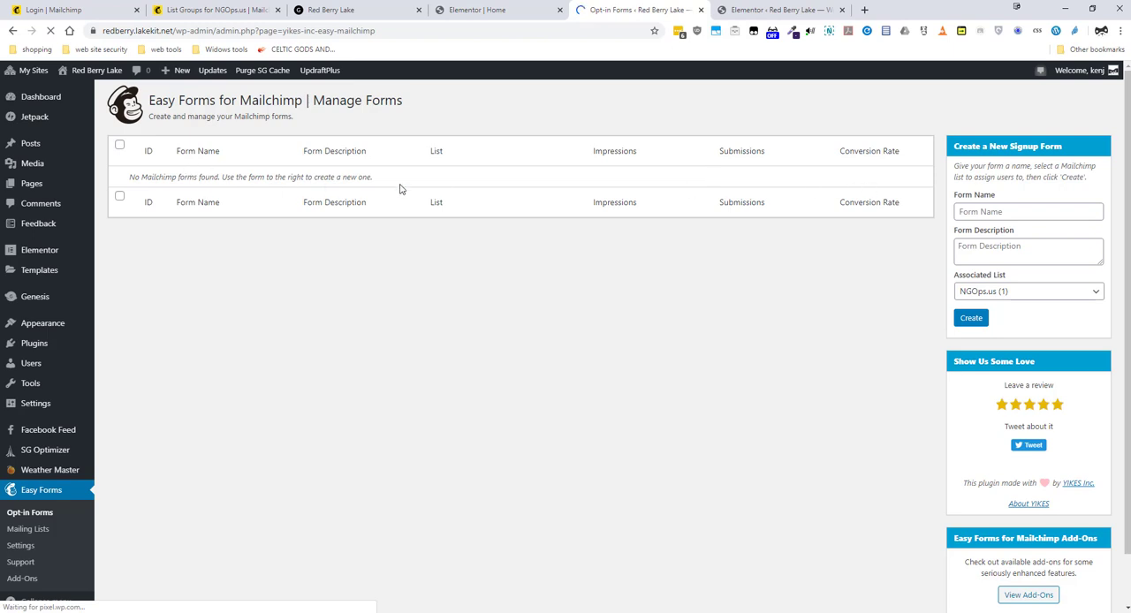
pyautogui.click(1016, 213)
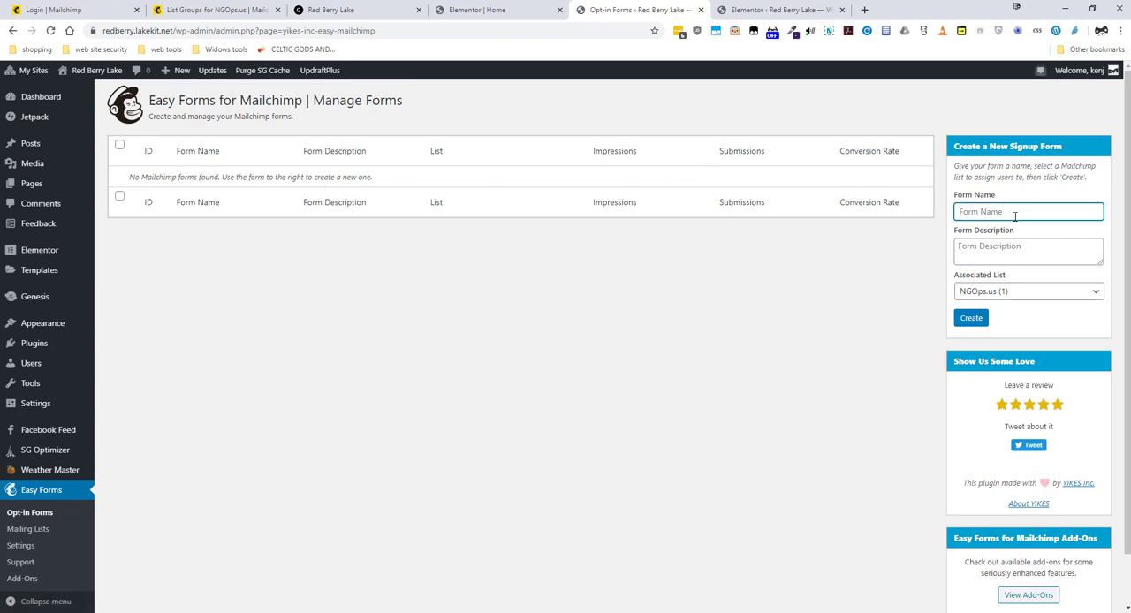
pyautogui.write('Email Alert')
# Describe the form as "Subscribe to receive important news by email" and create it with the NGOps.us list
pyautogui.click(1007, 253)
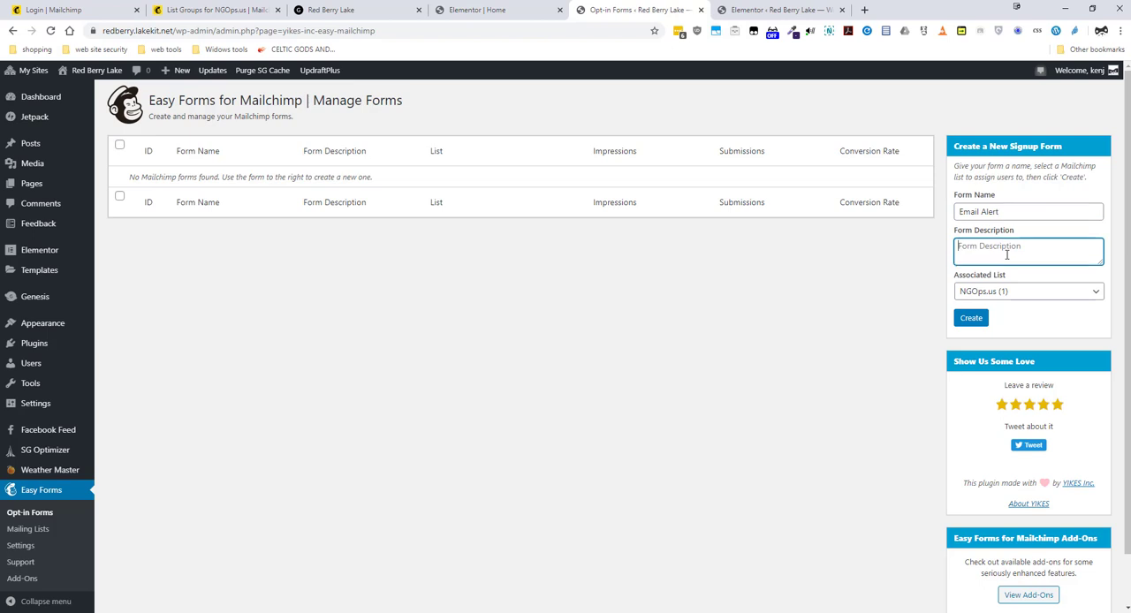
pyautogui.write('Subscribe to recei')
pyautogui.press('BackSpace')
pyautogui.write('eive important new')
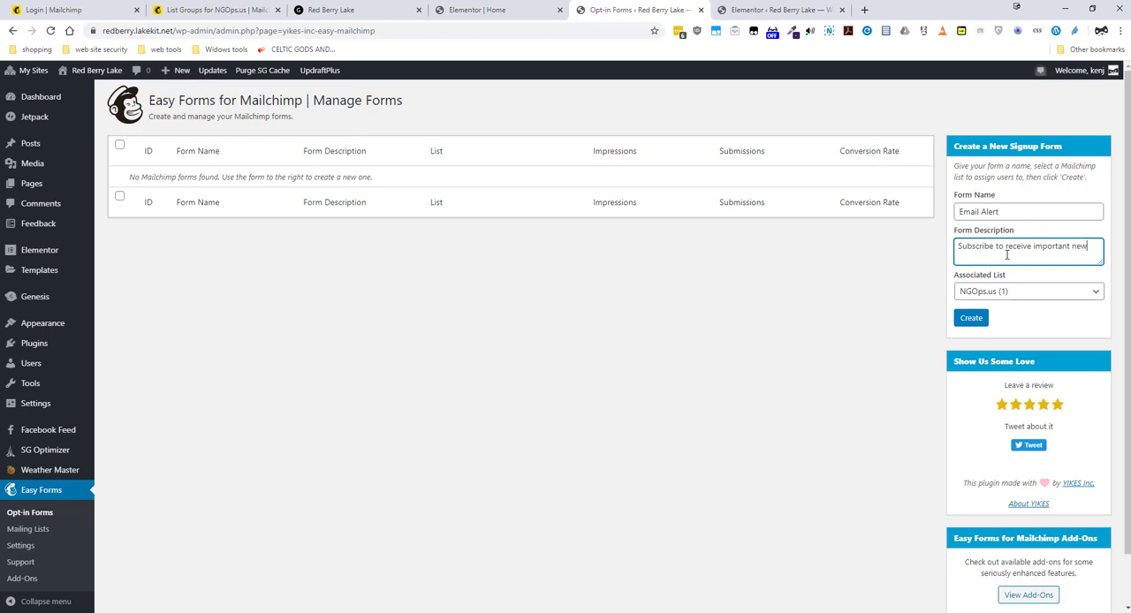
pyautogui.write('s by email')
pyautogui.click(983, 321)
pyautogui.click(982, 321)
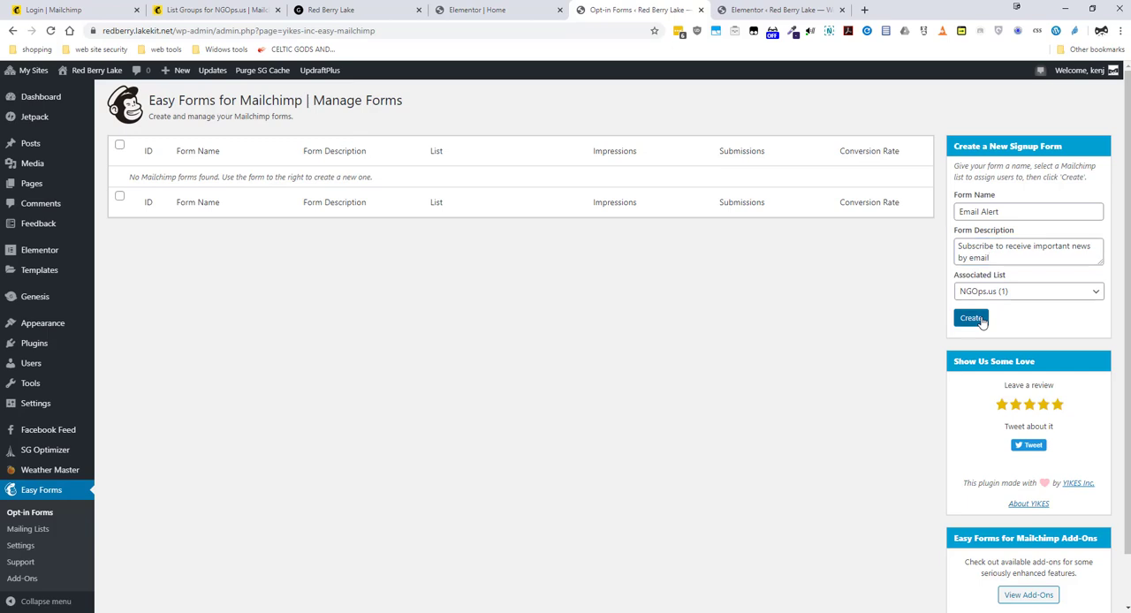
pyautogui.click(982, 321)
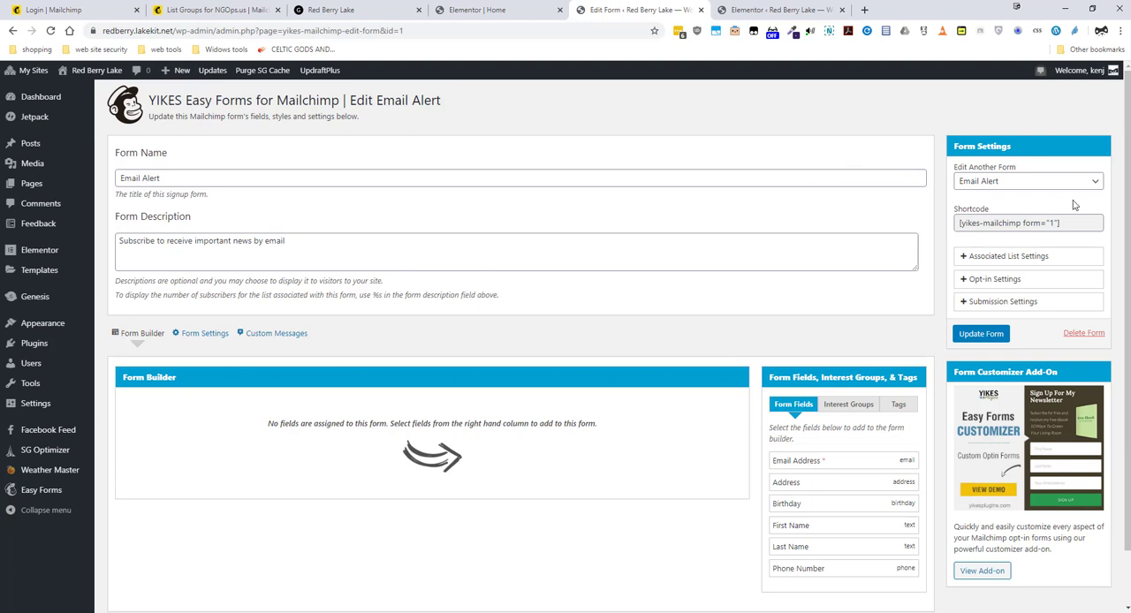
# Check the associated list settings and add the Email Address, First Name and Last Name fields to the form builder
pyautogui.click(962, 262)
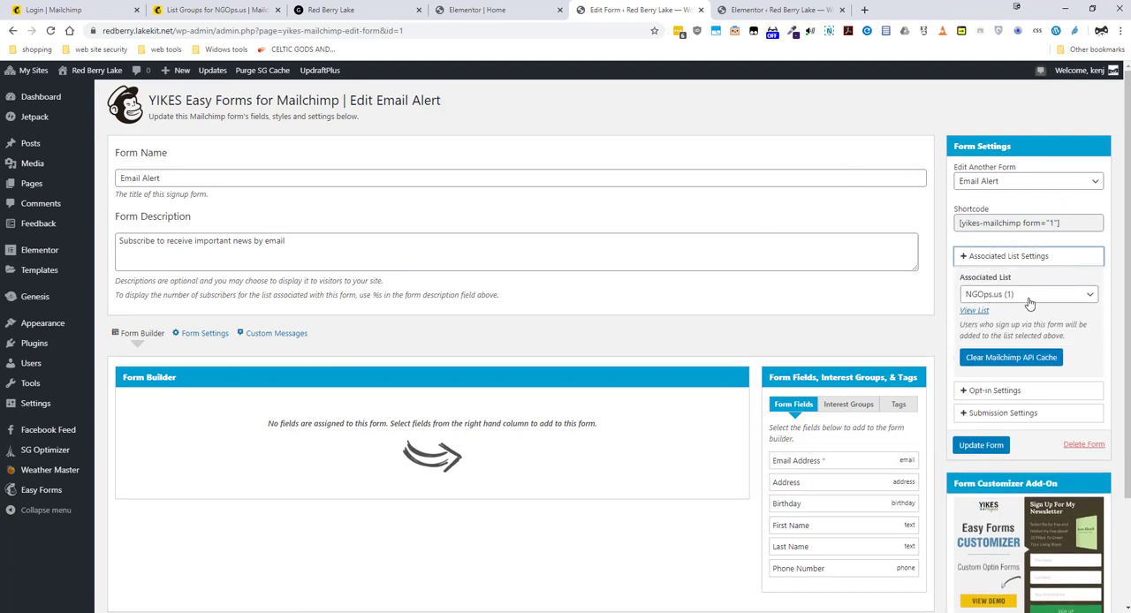
pyautogui.click(965, 262)
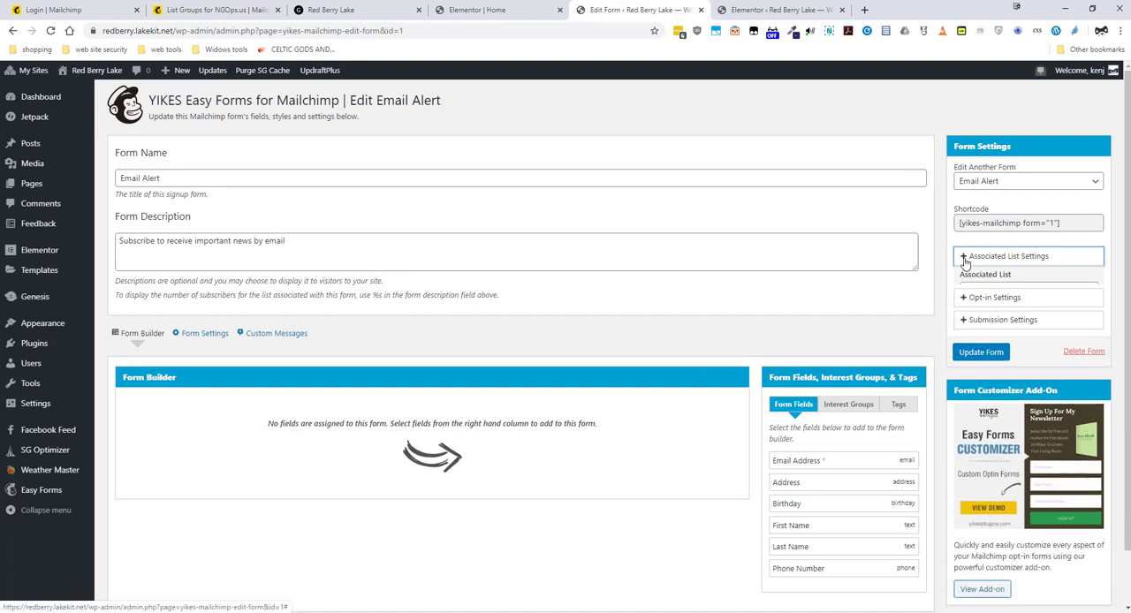
pyautogui.scroll(-2, 646, 442)
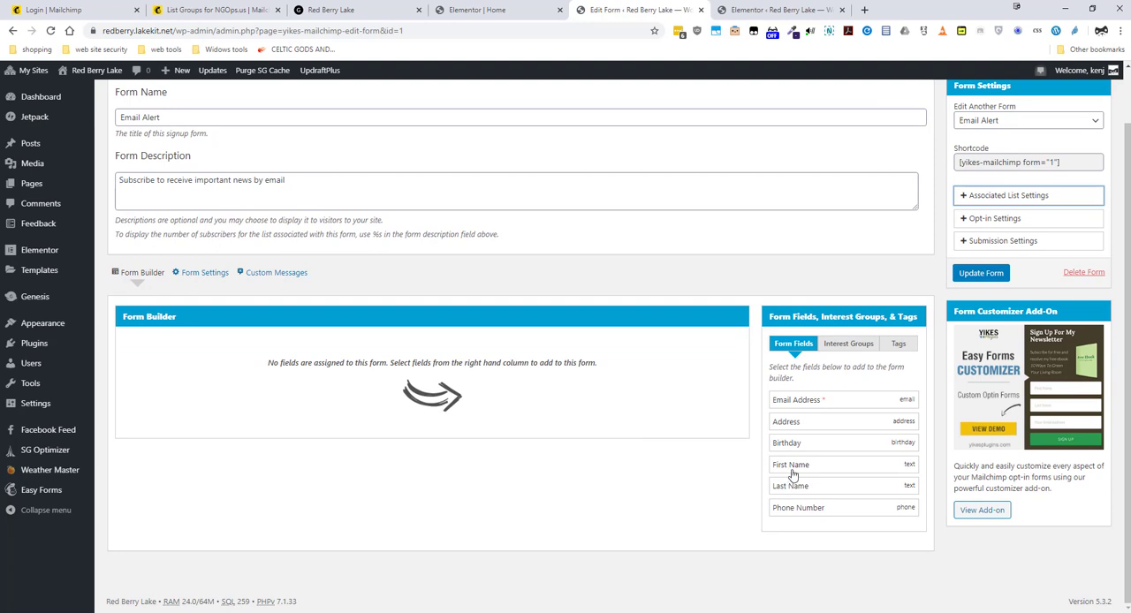
pyautogui.click(810, 405)
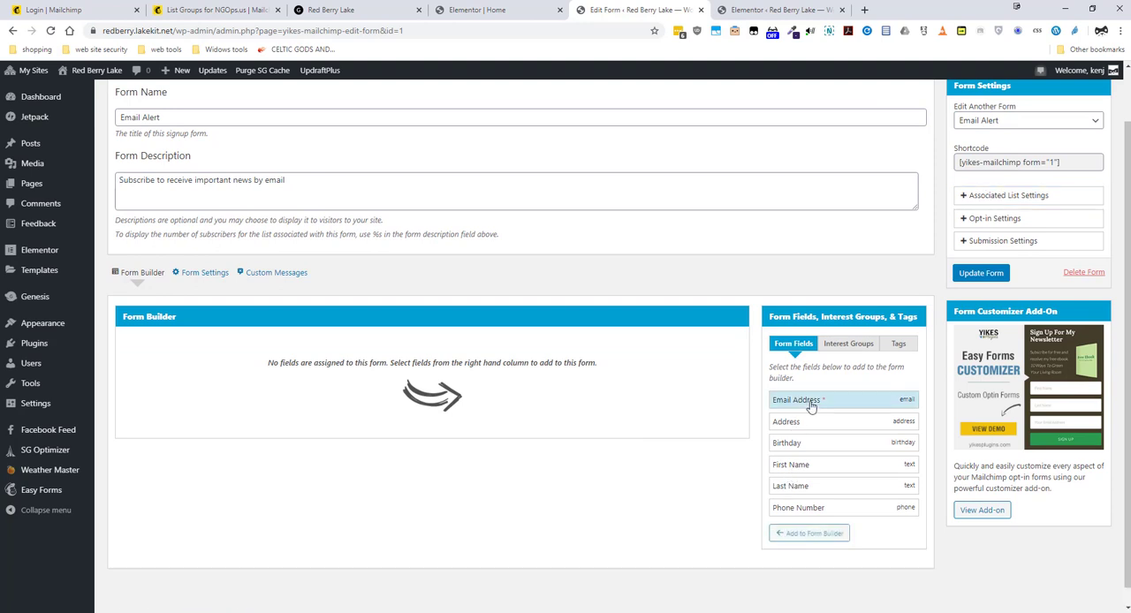
pyautogui.click(799, 470)
pyautogui.click(800, 489)
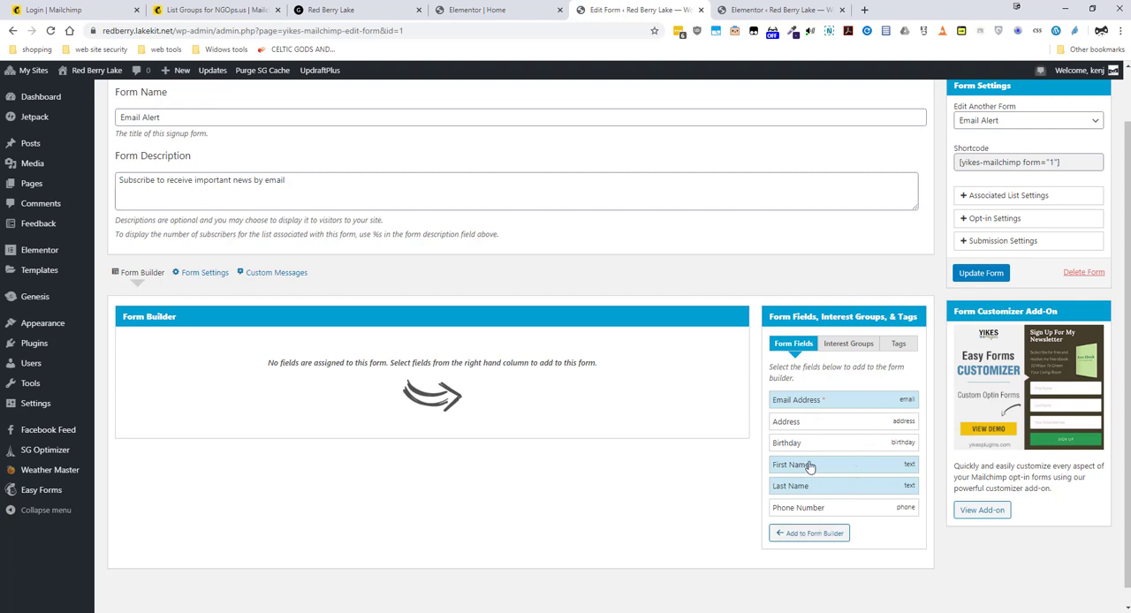
pyautogui.click(811, 534)
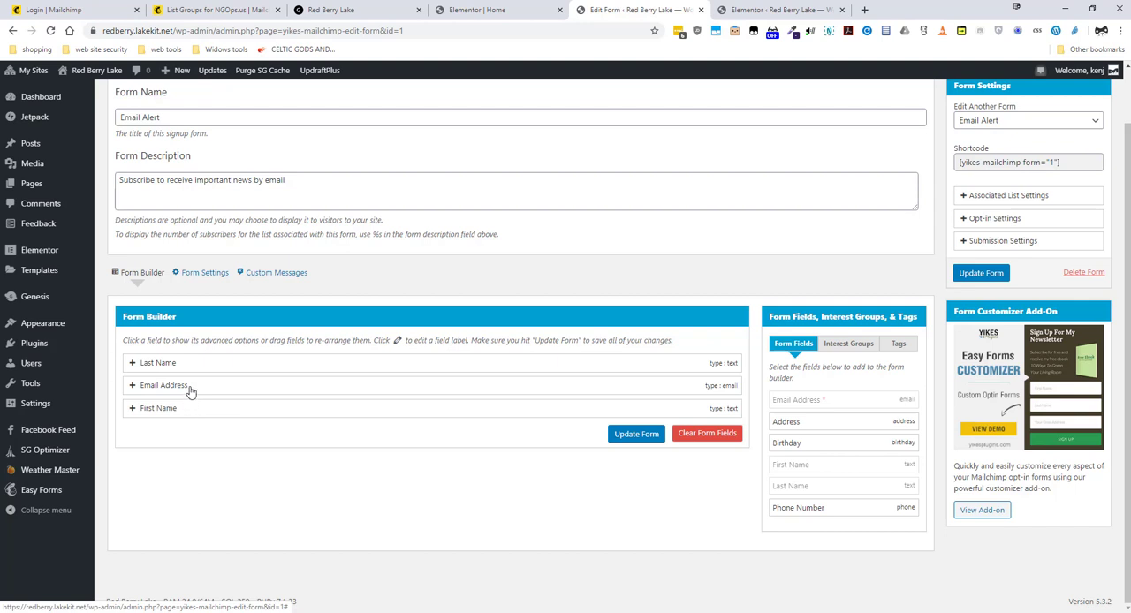
# Move the Email Address field above Last Name so it comes first in the form builder
pyautogui.moveTo(190, 392); pyautogui.dragTo(193, 389)
pyautogui.moveTo(198, 358)
pyautogui.mouseDown()
pyautogui.moveTo(197, 393)
pyautogui.moveTo(204, 360)
pyautogui.mouseUp()
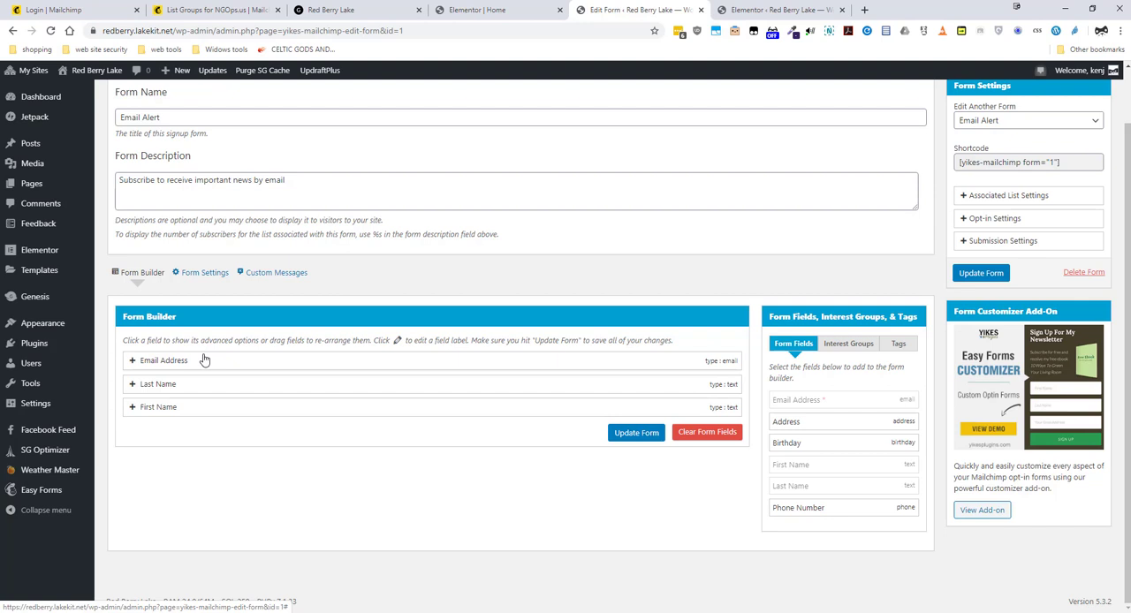
pyautogui.moveTo(204, 359); pyautogui.dragTo(202, 363)
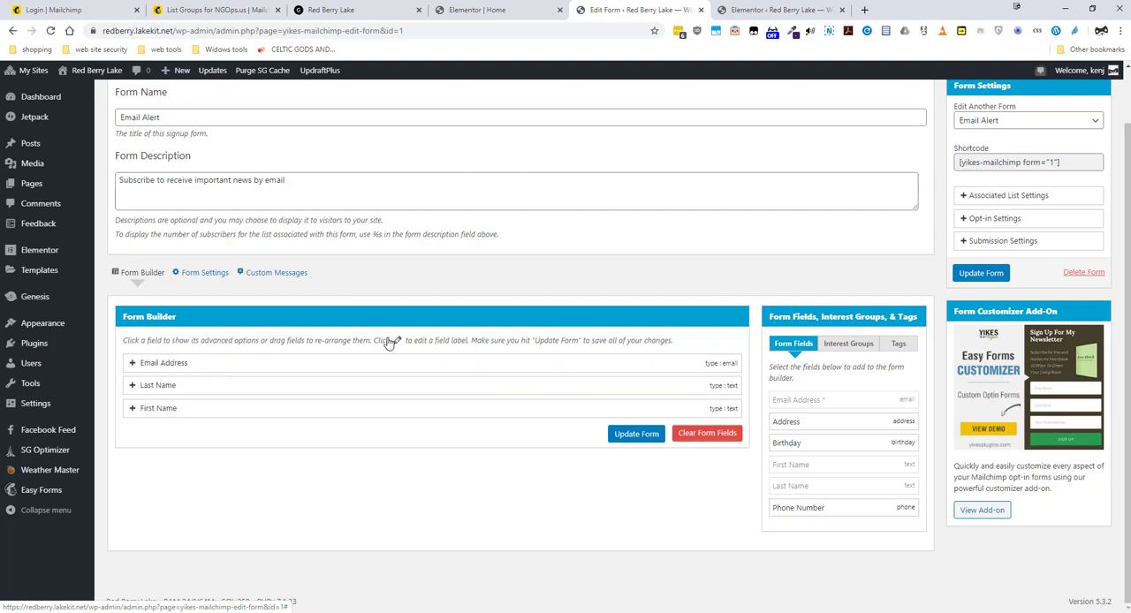
# Add the Red Berry Lake Email Alerts interest group to the form and save the form
pyautogui.click(853, 348)
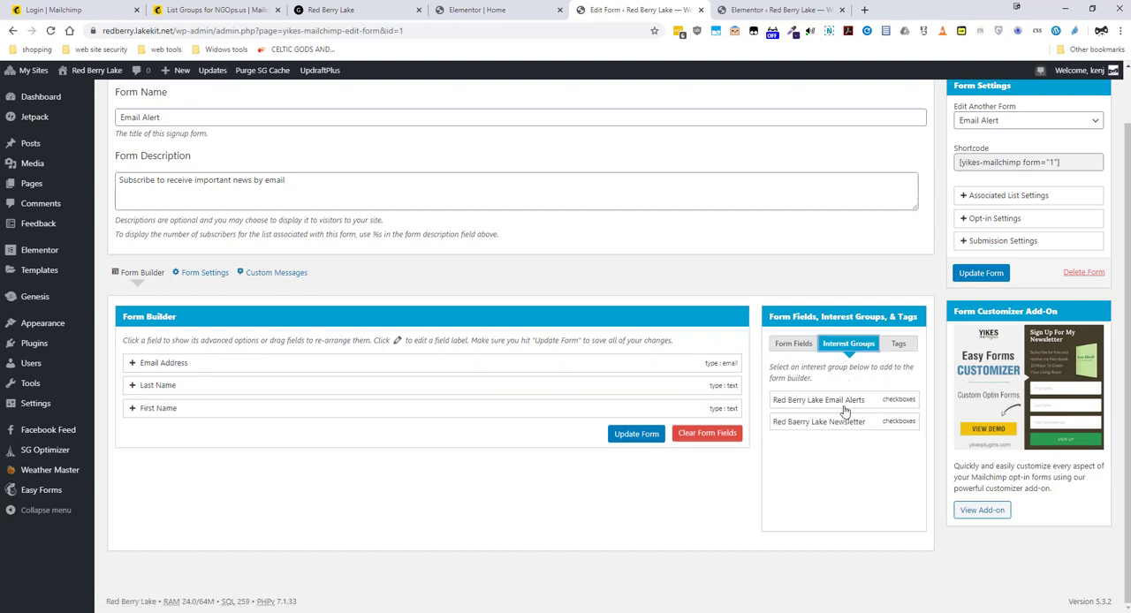
pyautogui.click(816, 402)
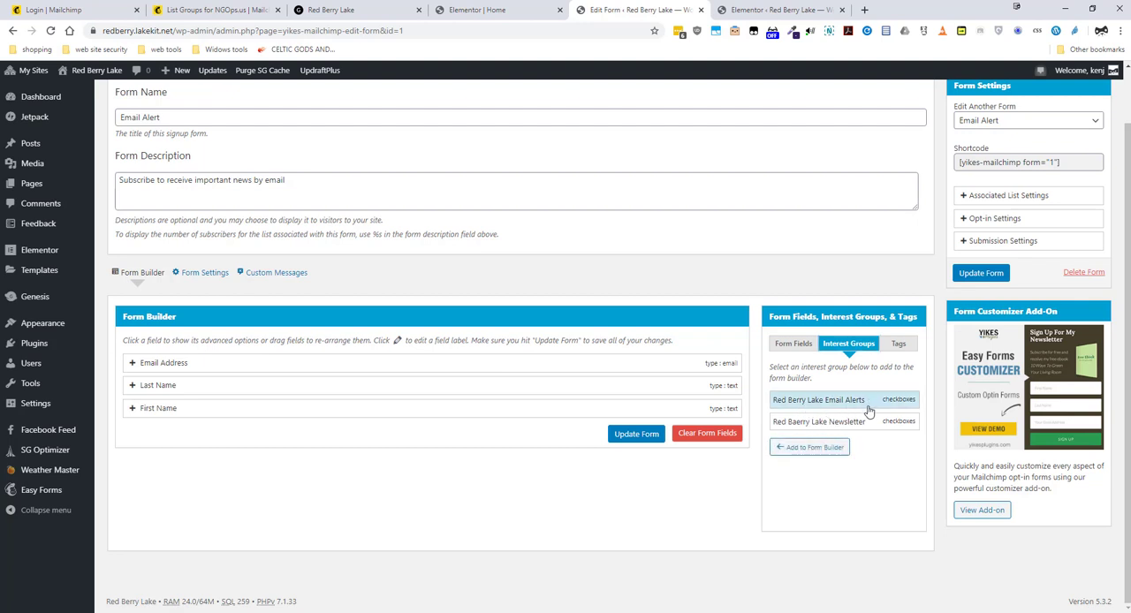
pyautogui.click(825, 449)
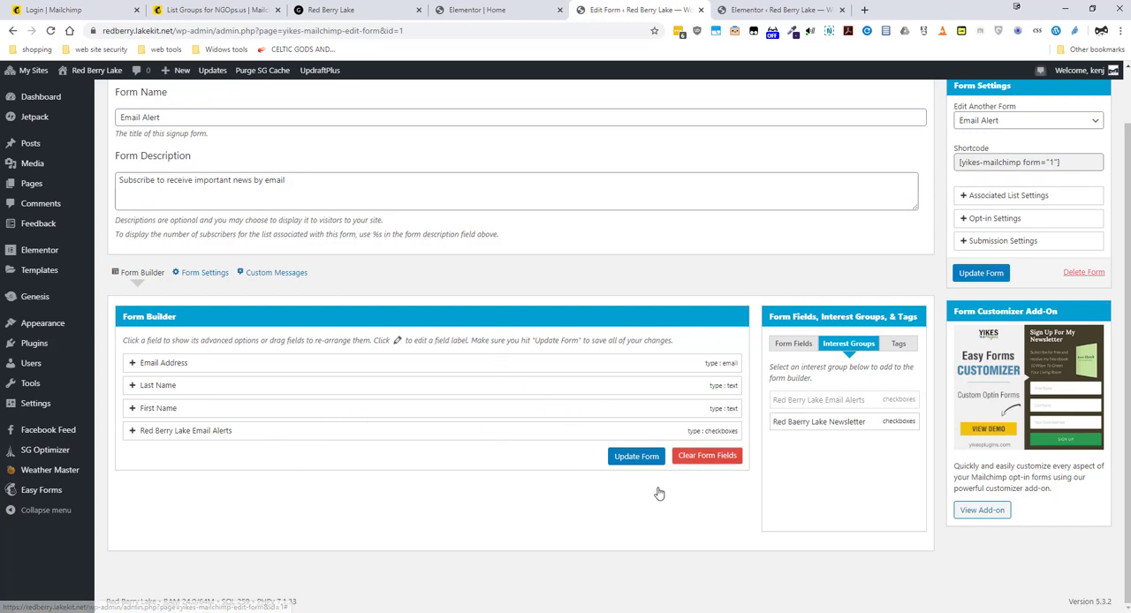
pyautogui.click(633, 461)
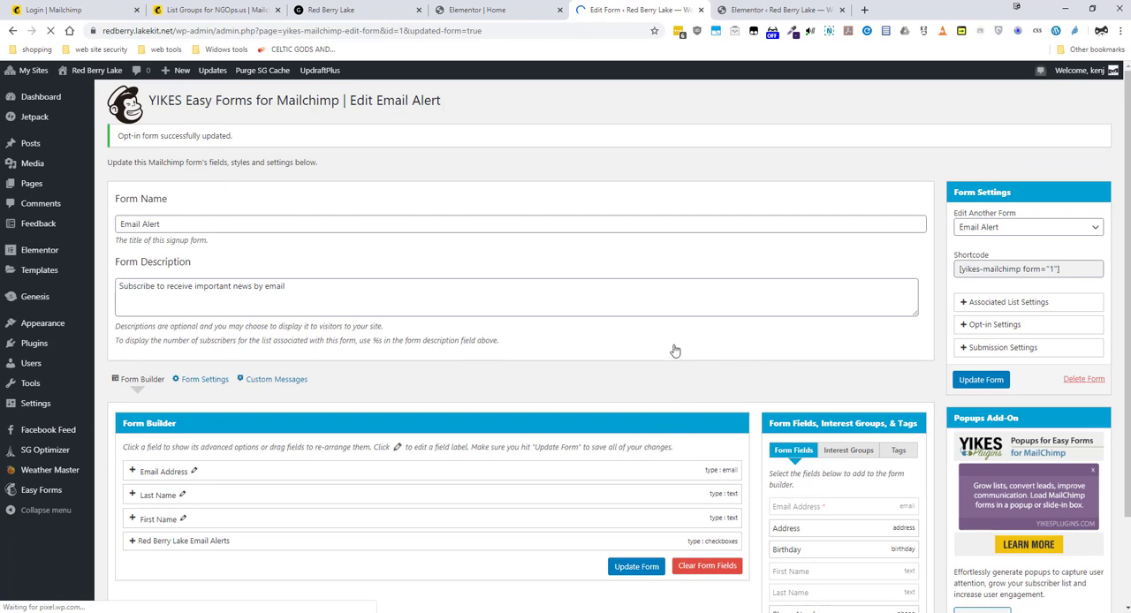
# Set Existing Interest Groups to Update in the form's submission settings and save the form
pyautogui.scroll(-1, 674, 350)
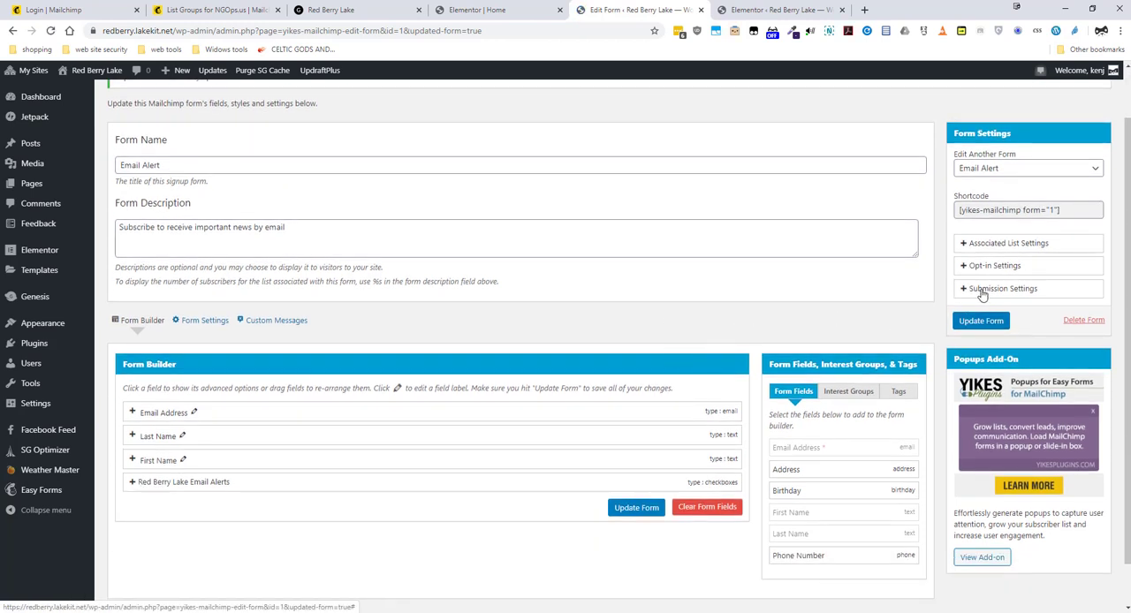
pyautogui.click(982, 295)
pyautogui.scroll(-1, 983, 294)
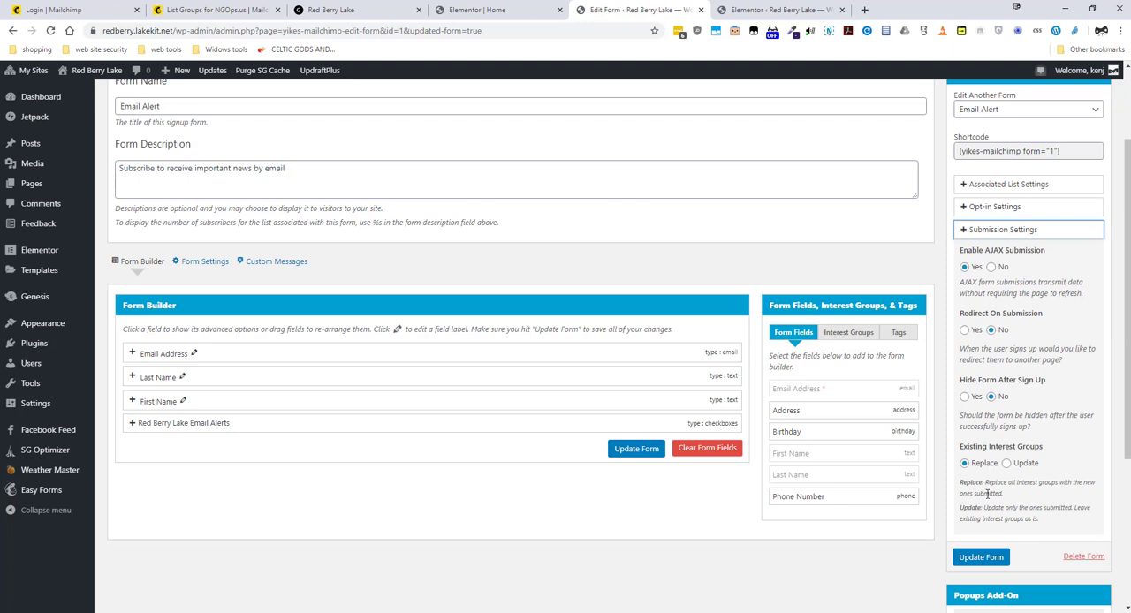
pyautogui.click(1007, 464)
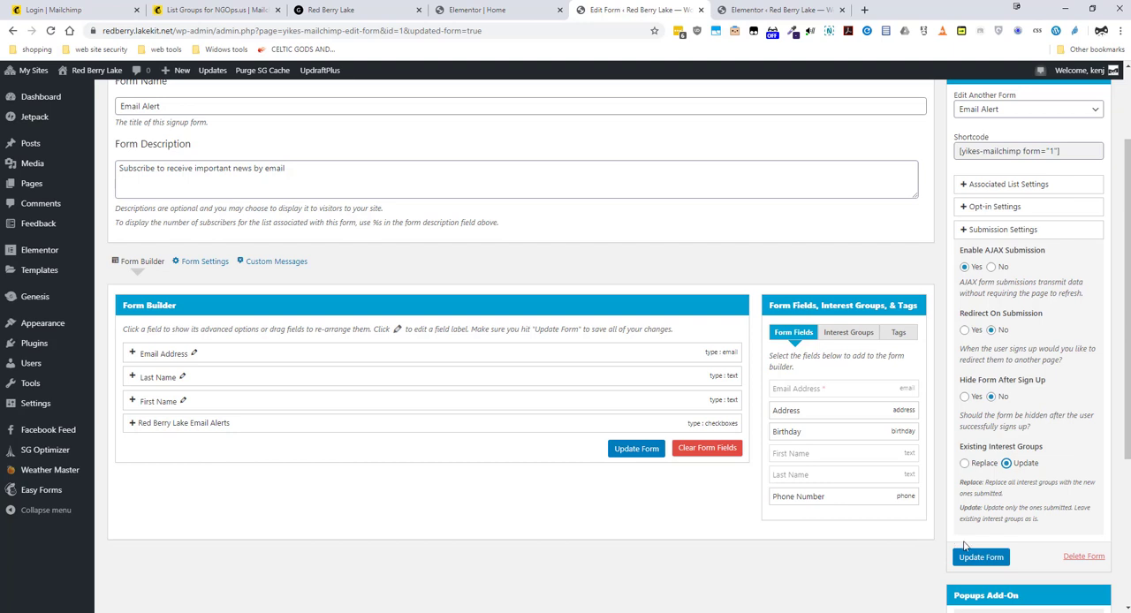
pyautogui.click(974, 562)
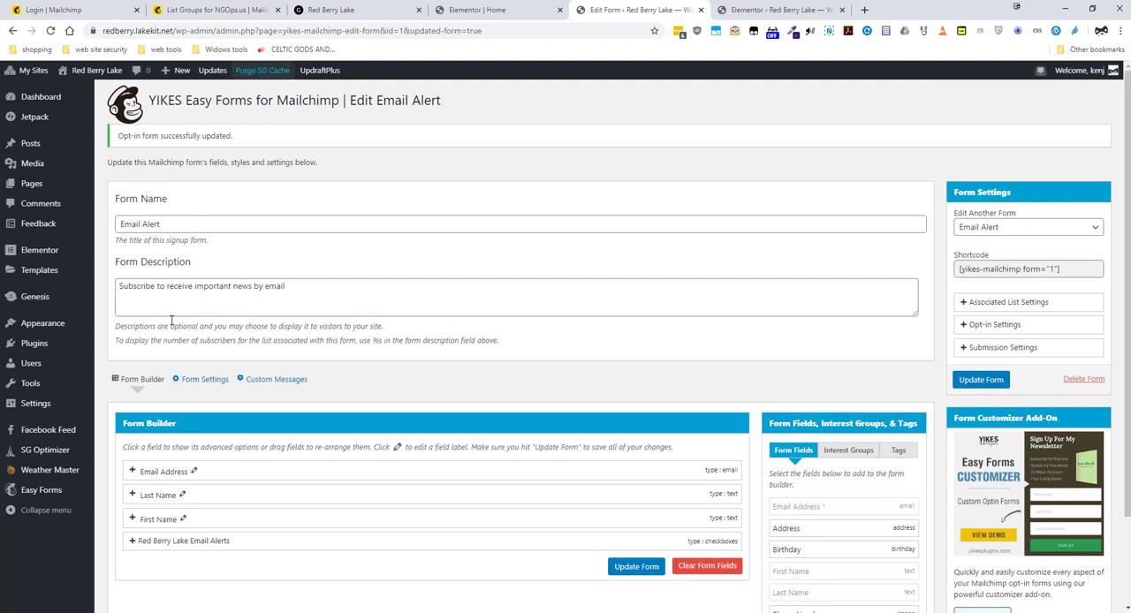
# Delete the existing Easy Mailchimp Forms widget below Lake Webegum News from the Home page in Elementor
pyautogui.scroll(-1, 320, 399)
pyautogui.scroll(1, 321, 399)
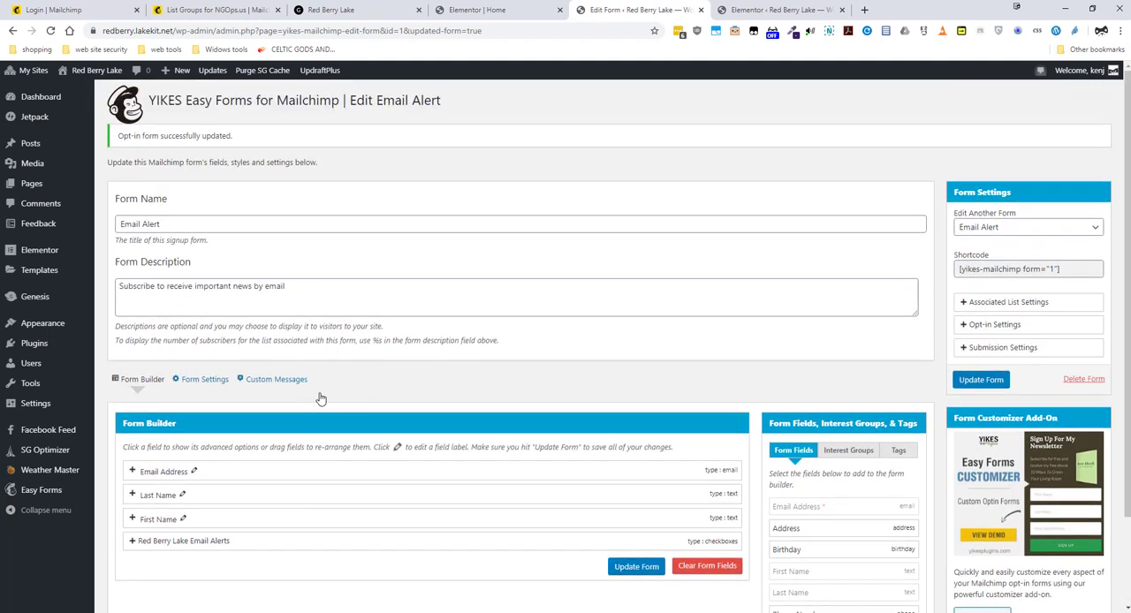
pyautogui.click(507, 13)
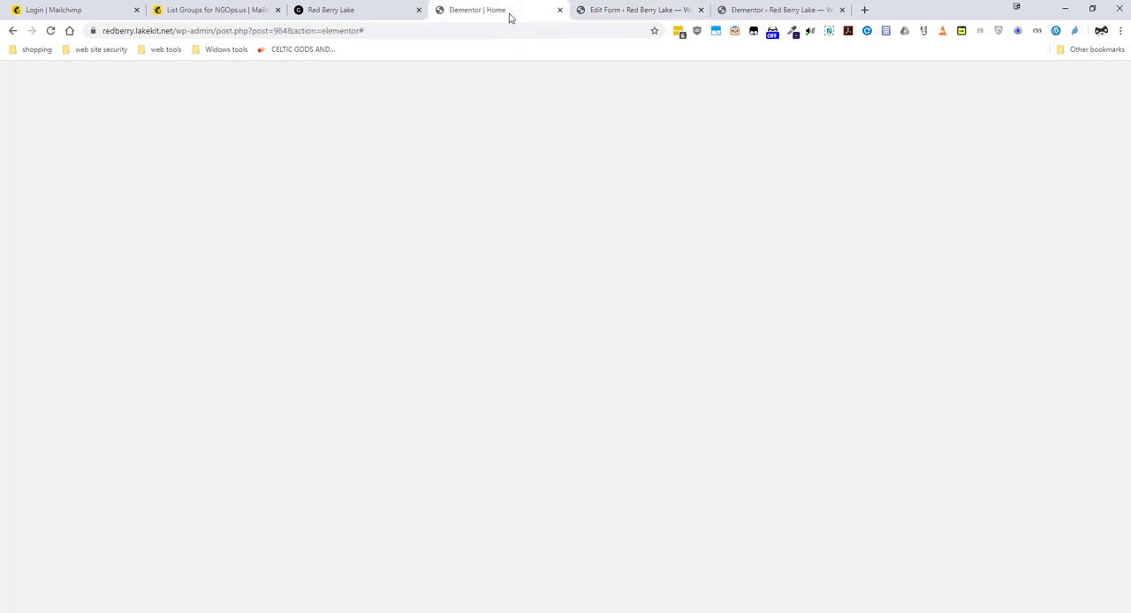
pyautogui.scroll(-2, 607, 408)
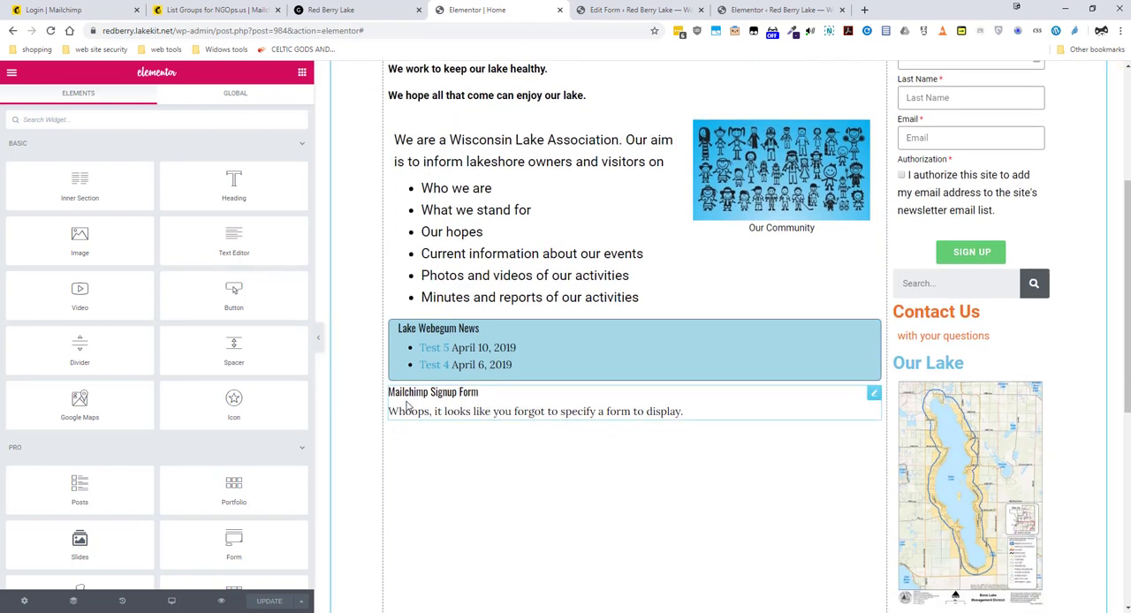
pyautogui.rightClick(874, 395)
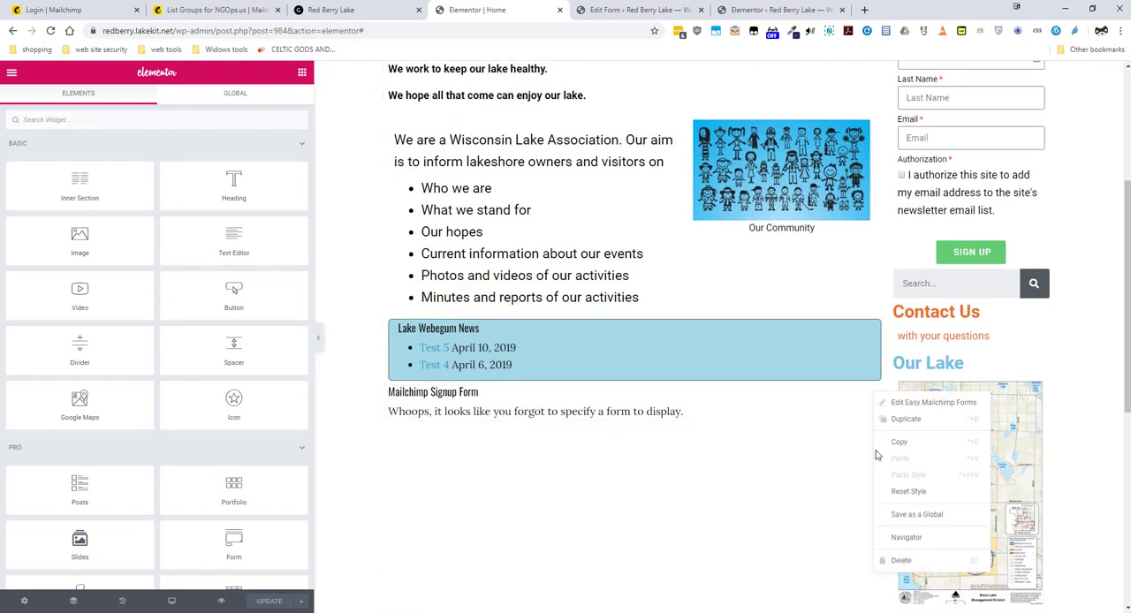
pyautogui.click(889, 559)
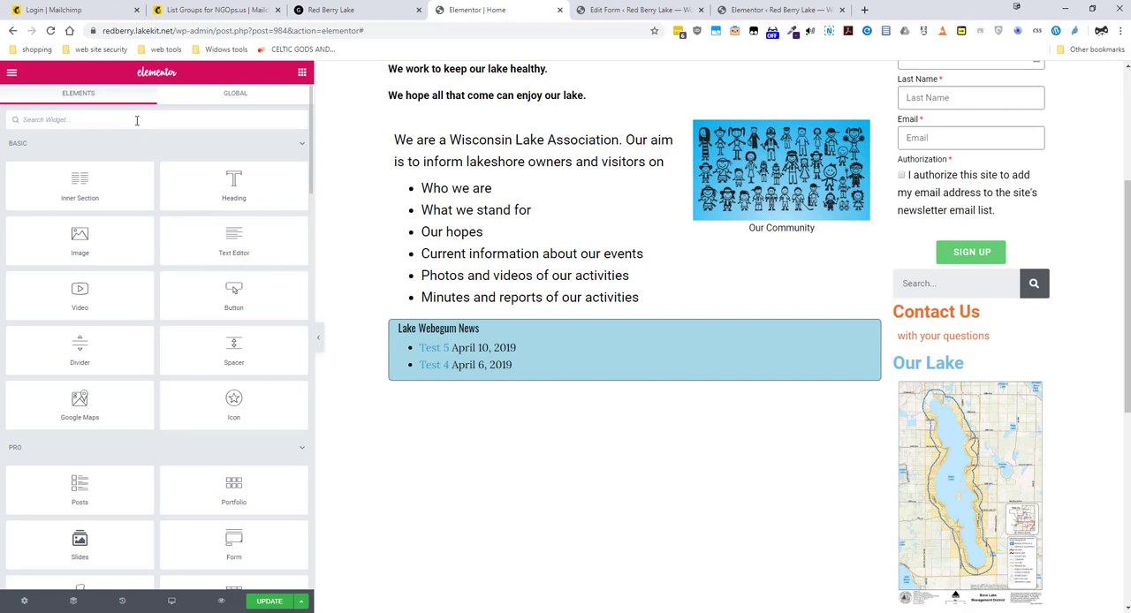
# Find the Easy Mailchimp Forms widget and place it below the Lake Webegum News box
pyautogui.write('mail')
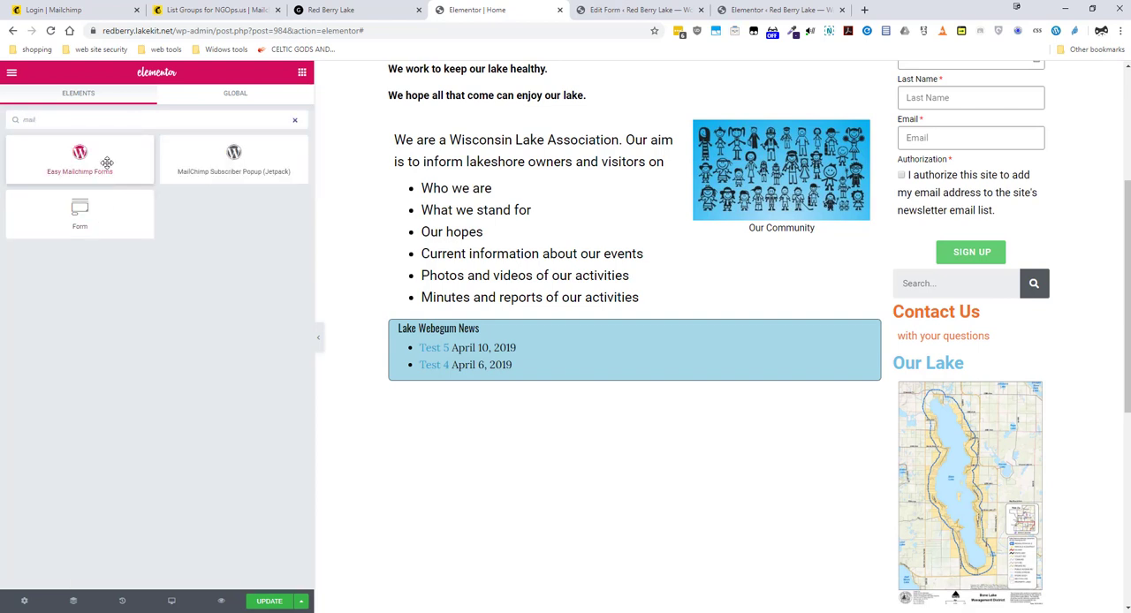
pyautogui.moveTo(107, 163); pyautogui.dragTo(500, 380)
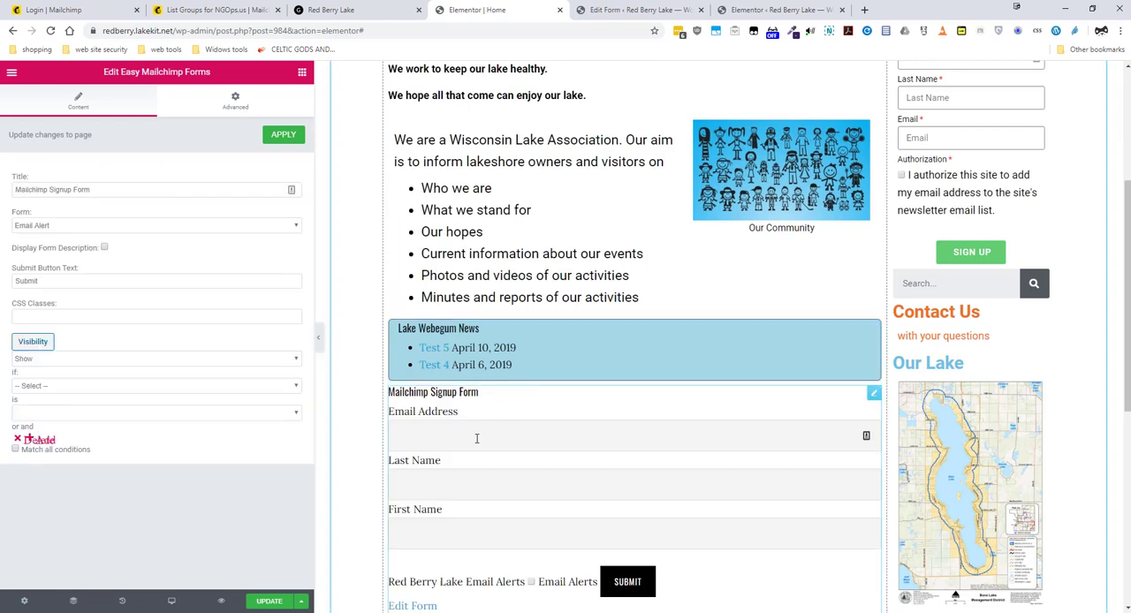
pyautogui.scroll(-2, 478, 441)
pyautogui.scroll(-1, 475, 442)
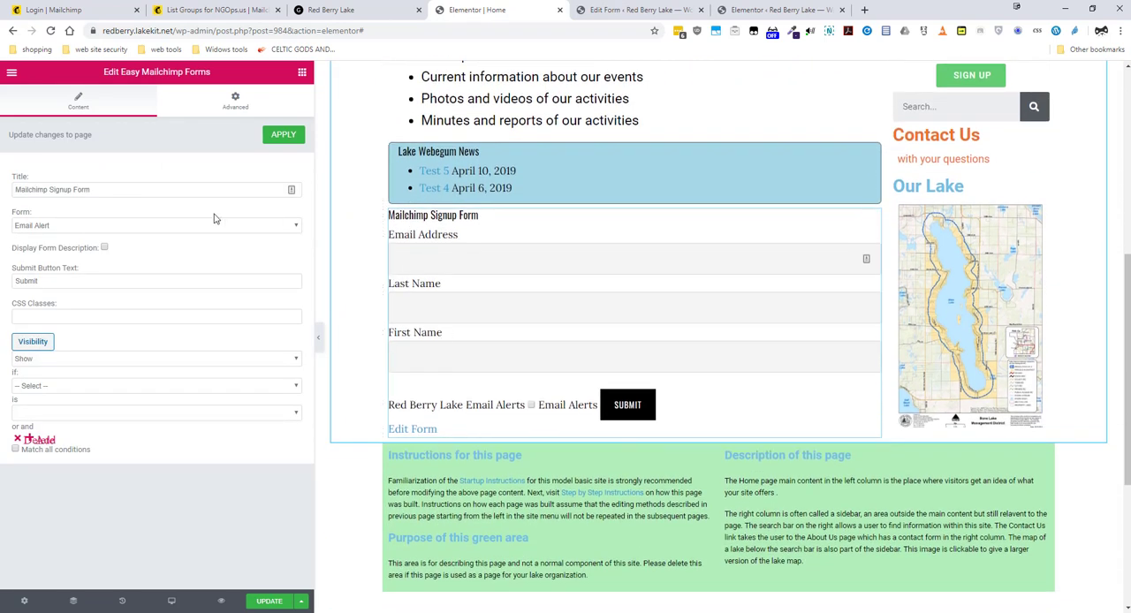
# Set the title of the new Easy Mailchimp Forms widget to "Email Alert Sign Up"
pyautogui.moveTo(97, 189); pyautogui.dragTo(12, 188)
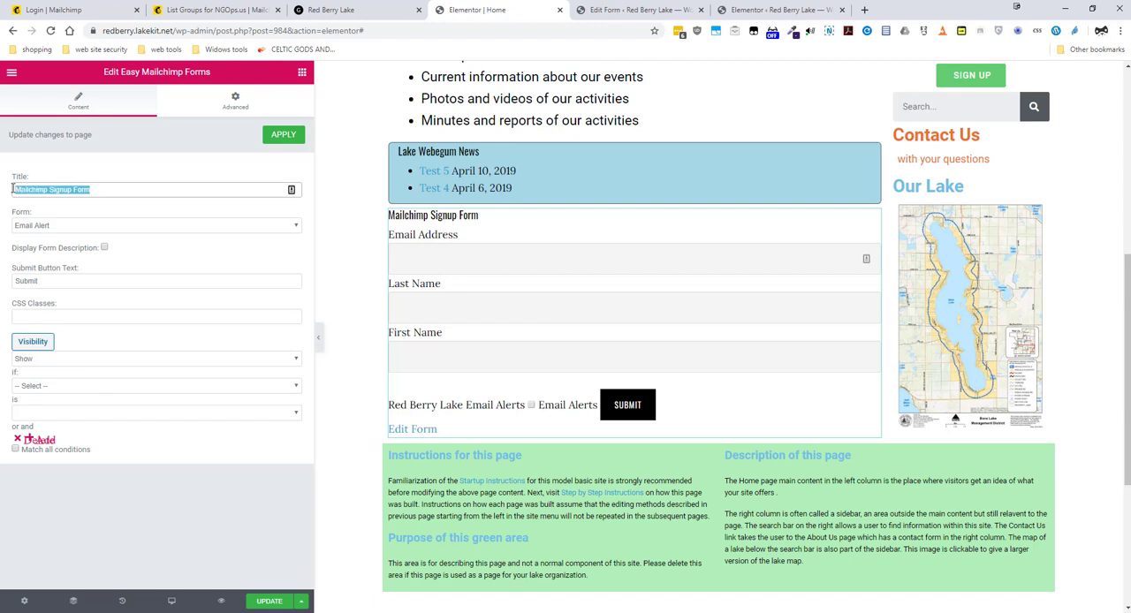
pyautogui.write('Emai')
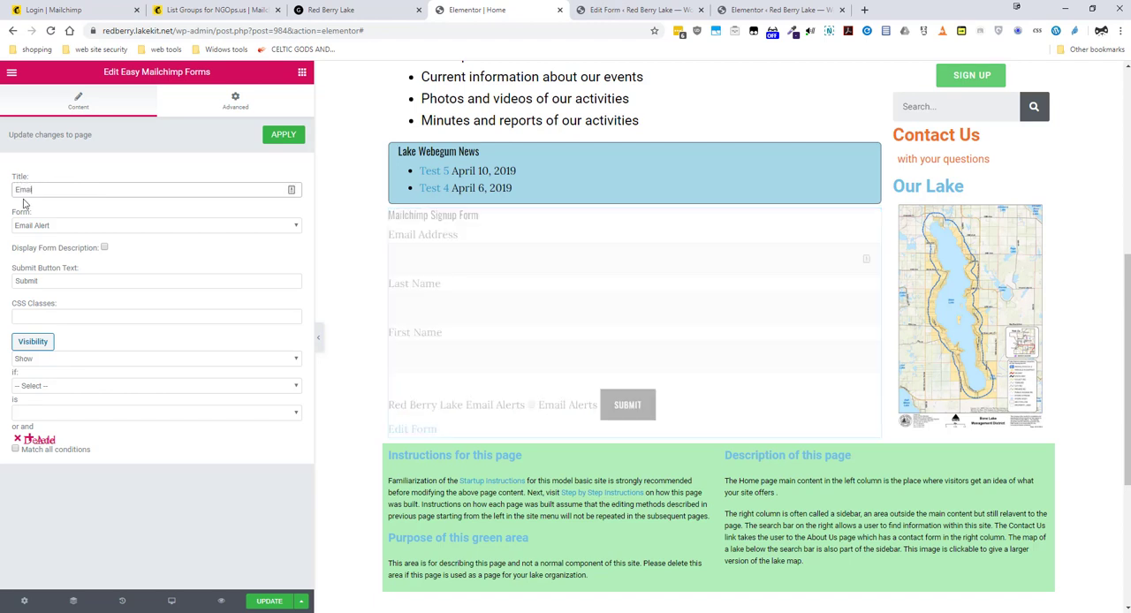
pyautogui.write('l')
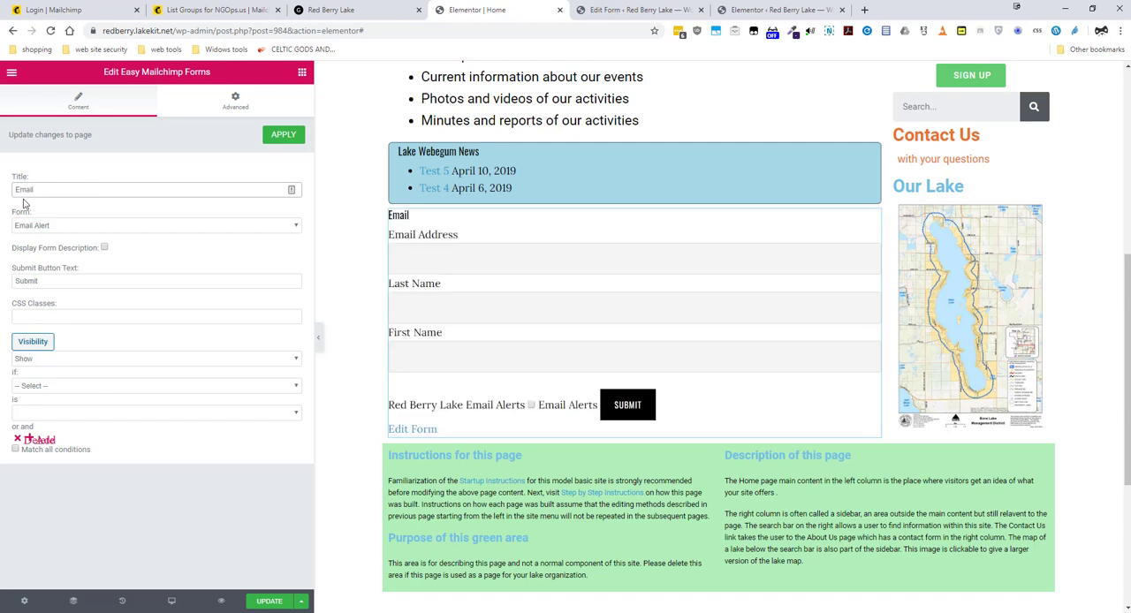
pyautogui.write(' A')
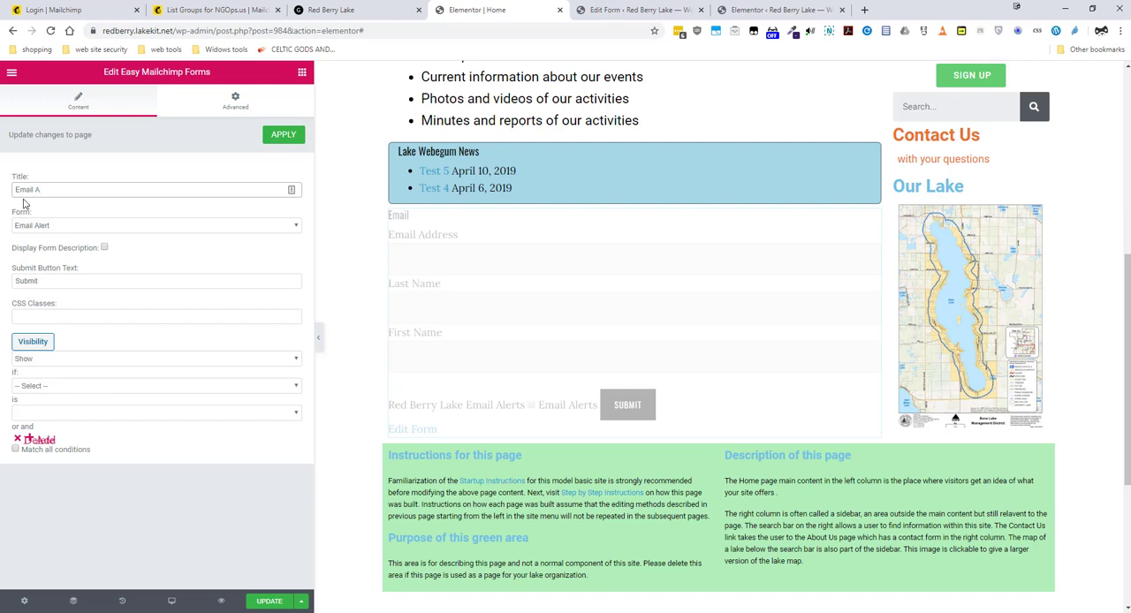
pyautogui.write('l')
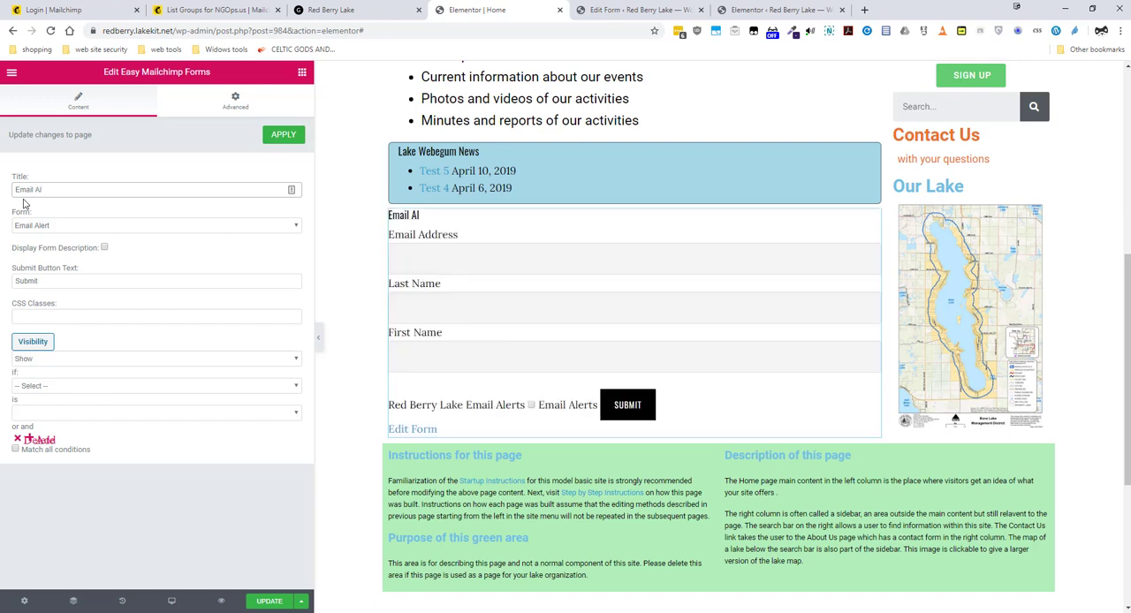
pyautogui.write('ert')
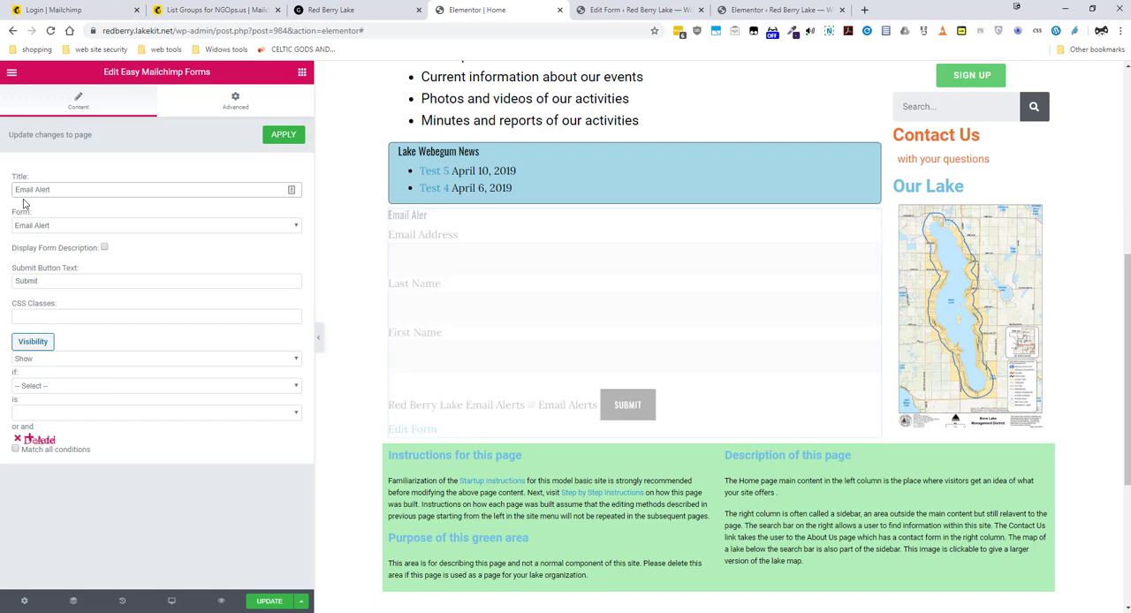
pyautogui.write(' Sign Up')
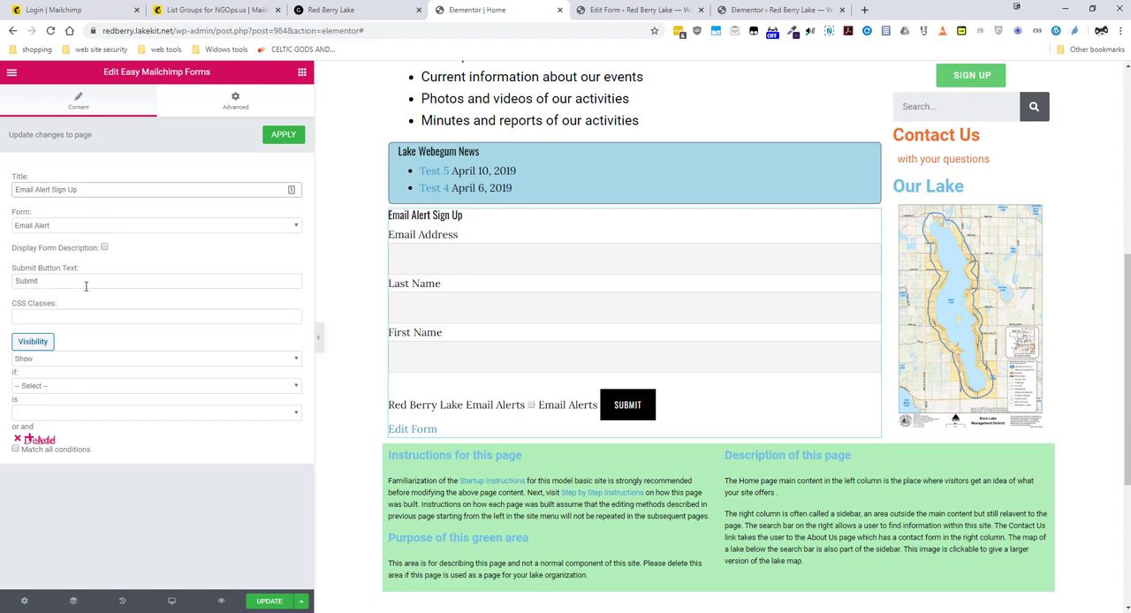
# Set the widget's submit button text to "Sign Up", apply the change and update the Home page
pyautogui.moveTo(84, 284); pyautogui.dragTo(9, 288)
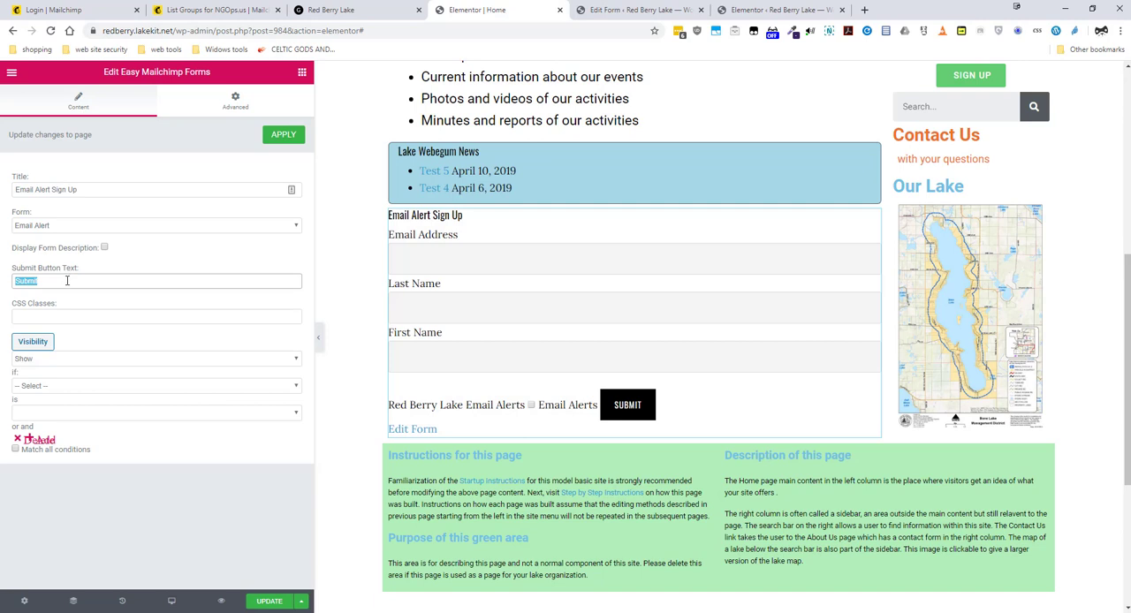
pyautogui.write('Sign ')
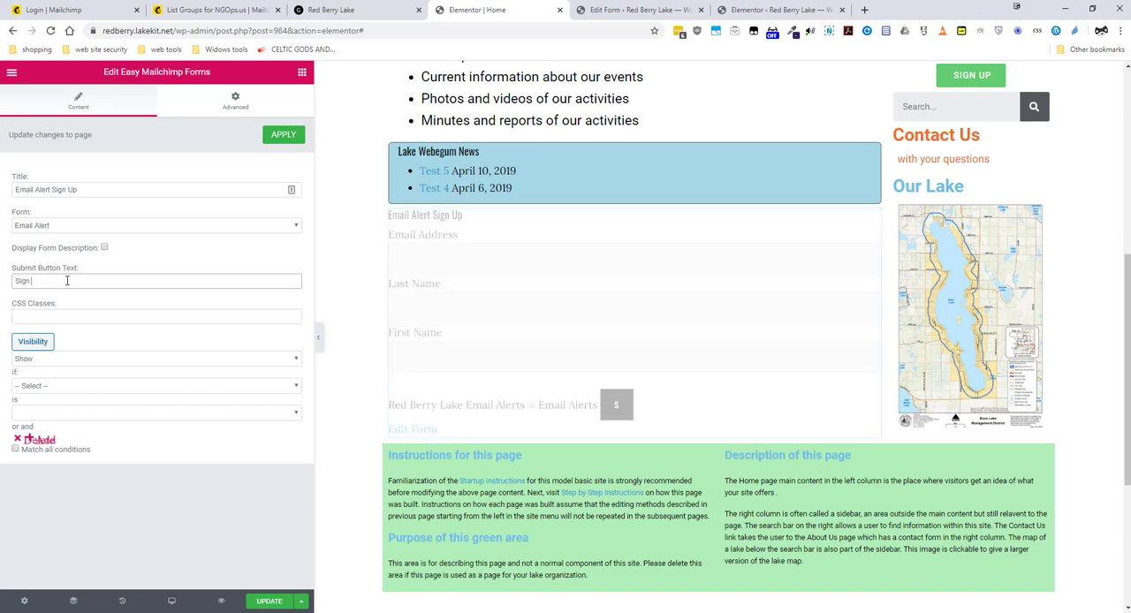
pyautogui.write('Up')
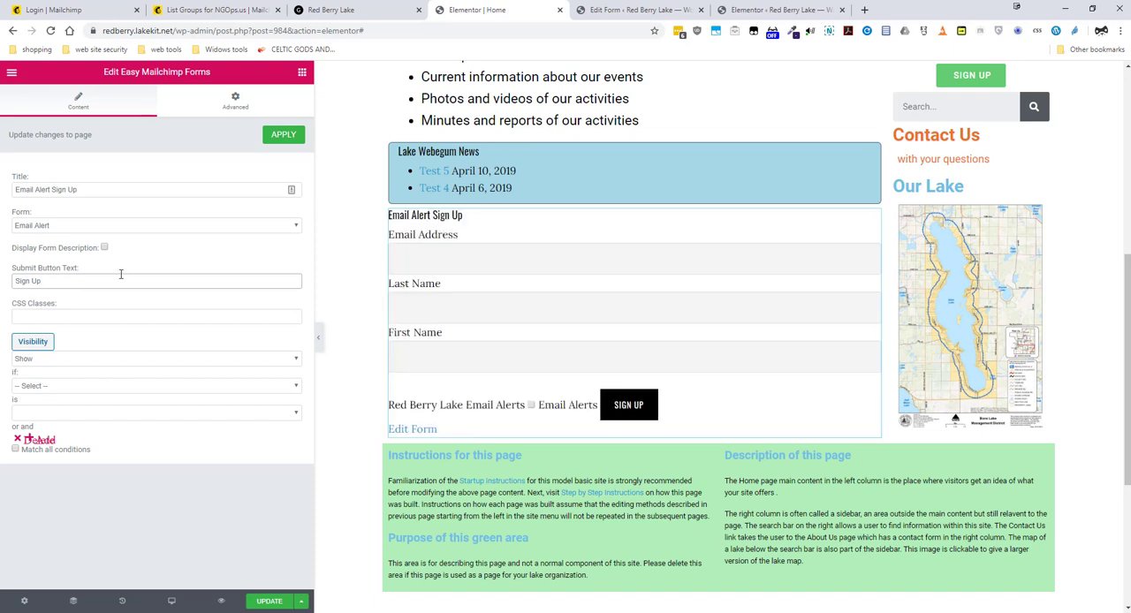
pyautogui.click(282, 136)
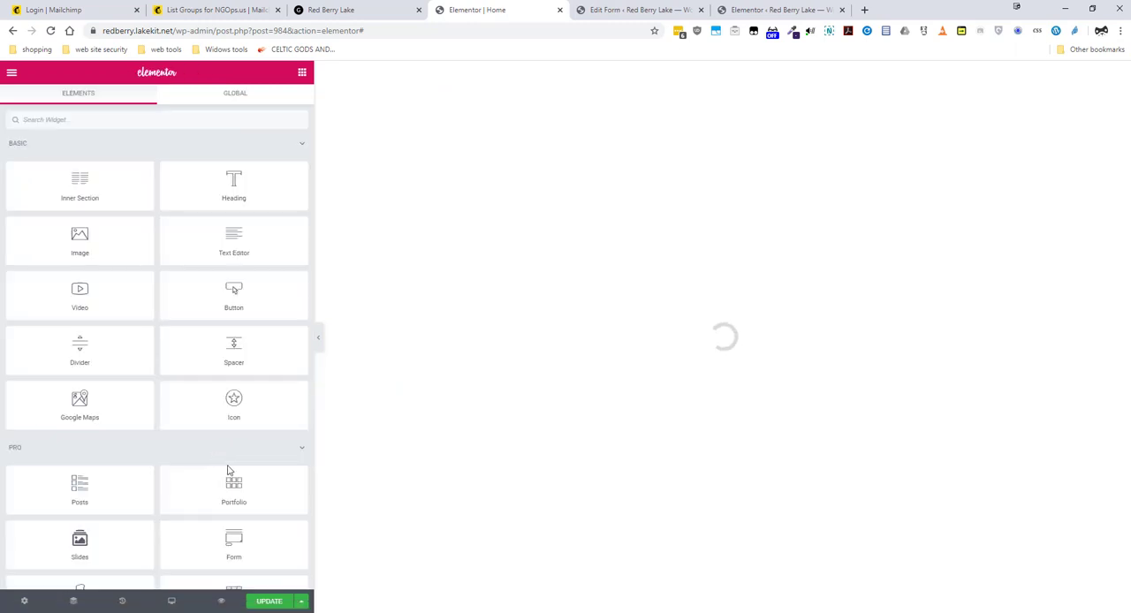
pyautogui.click(269, 606)
# Copy the submit button and form label CSS rules from the WordPad document into the Email Alert Sign Up widget's Custom CSS
pyautogui.scroll(-3, 552, 428)
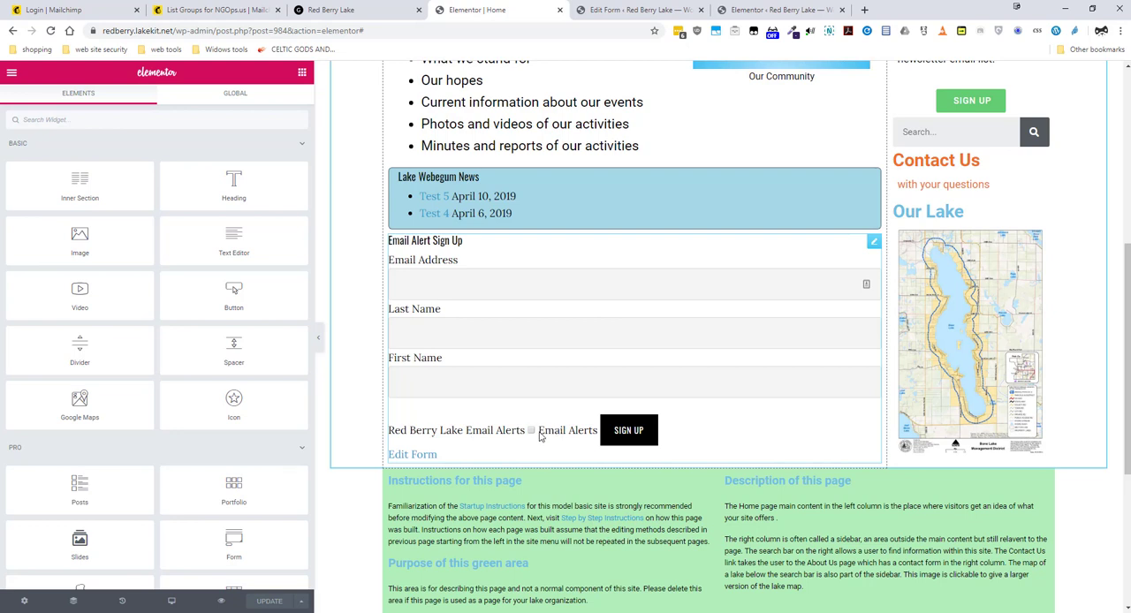
pyautogui.click(873, 244)
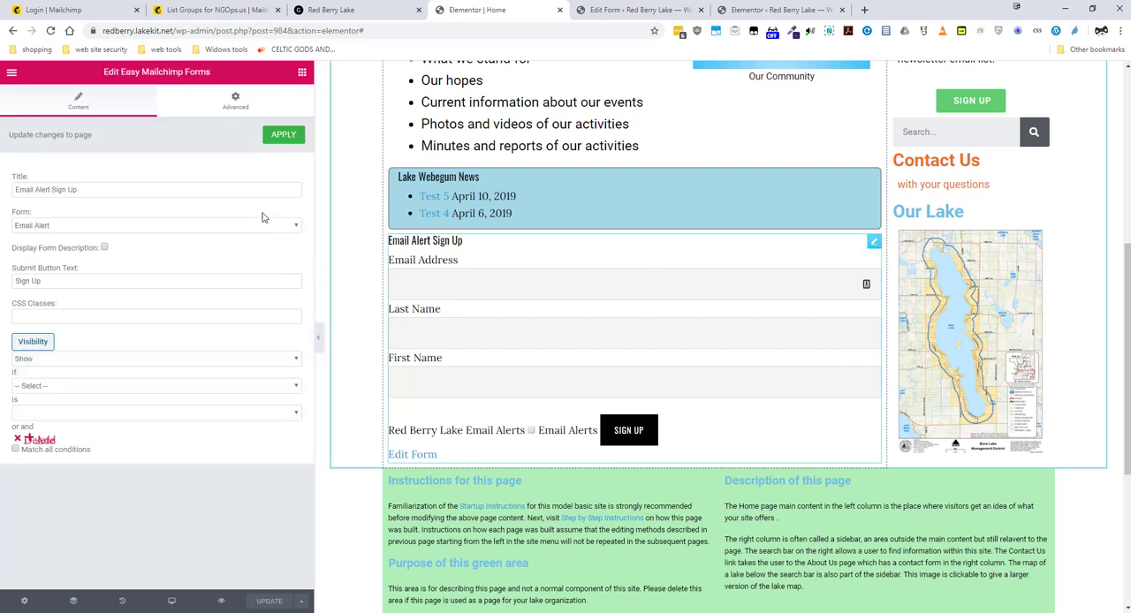
pyautogui.click(209, 104)
pyautogui.scroll(-1, 157, 355)
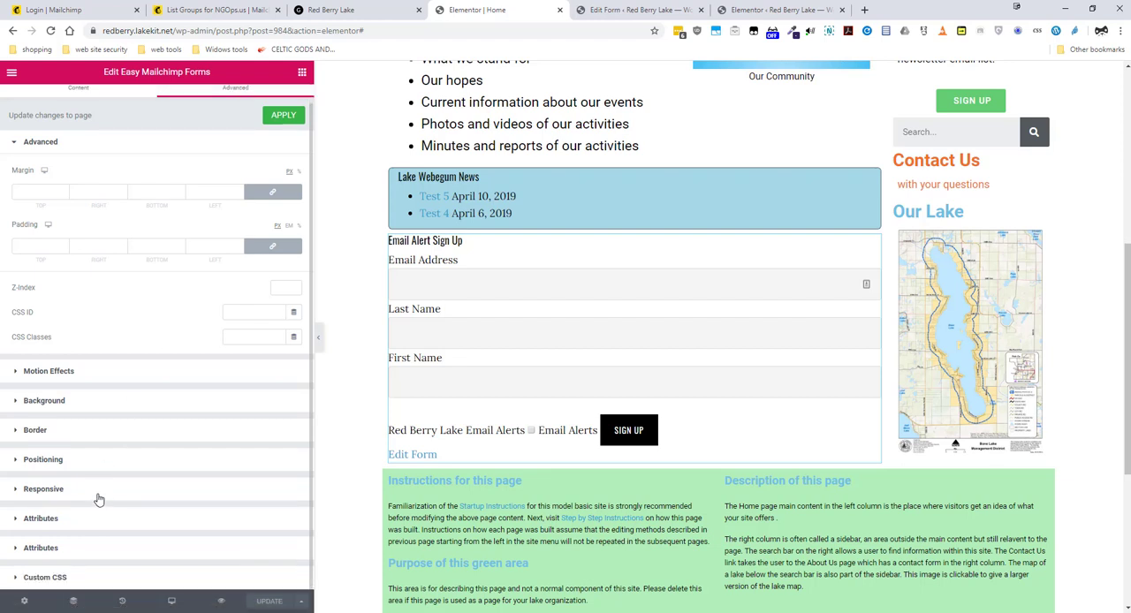
pyautogui.click(46, 577)
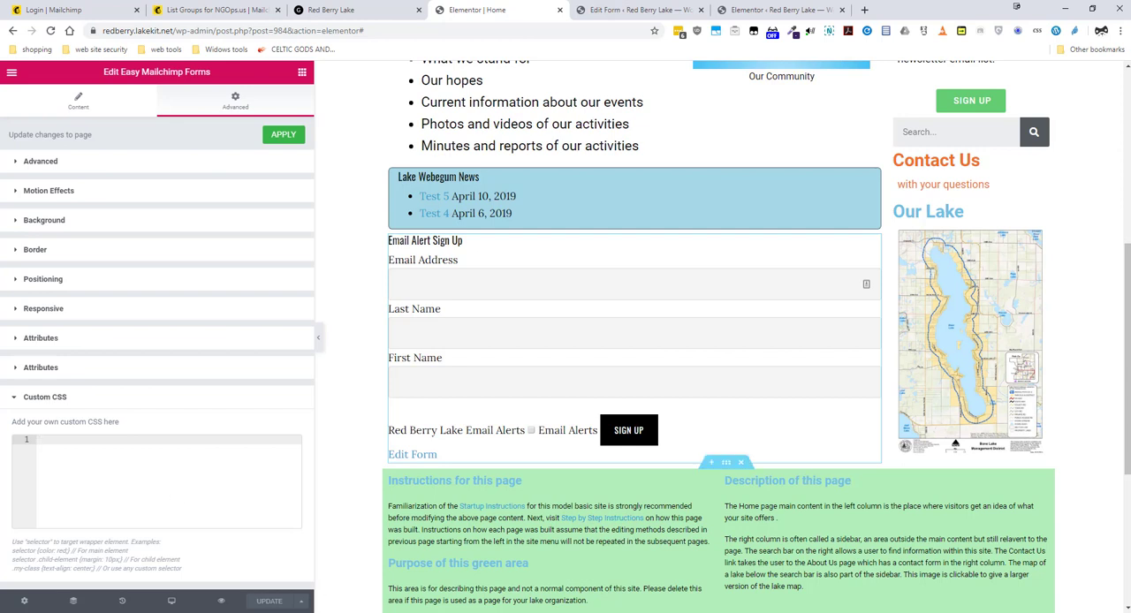
pyautogui.hotkey('alt', 'Tab')
pyautogui.rightClick(379, 395)
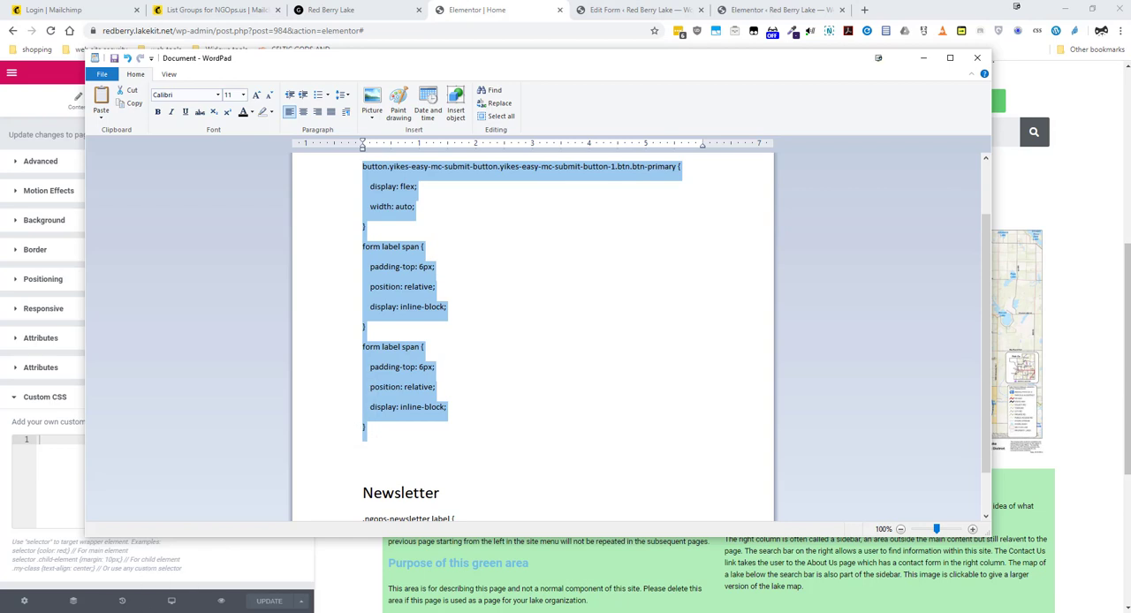
pyautogui.click(50, 481)
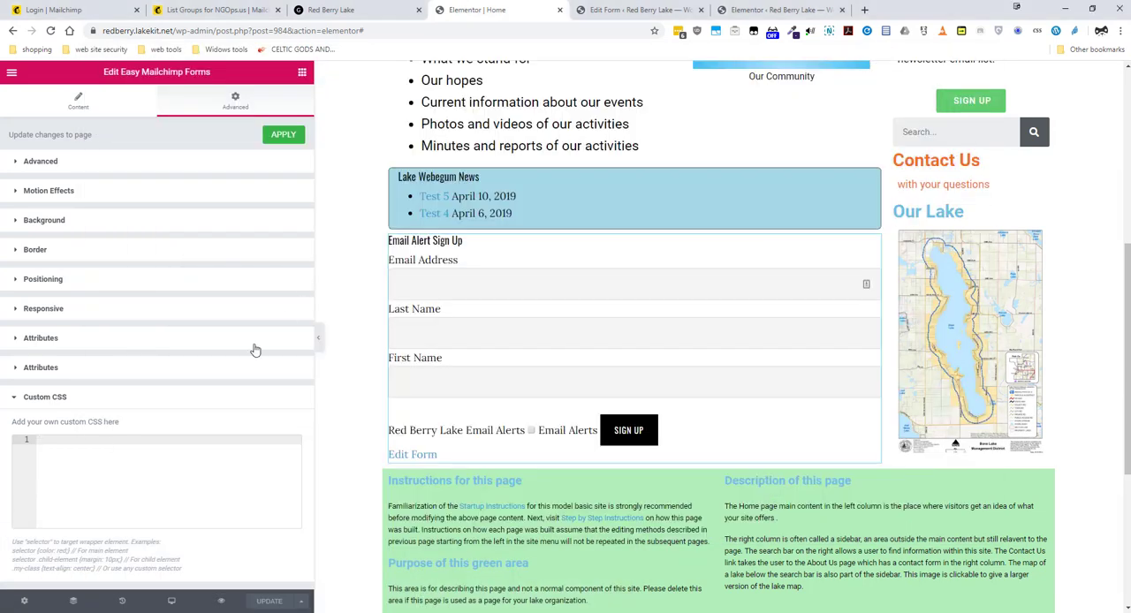
pyautogui.rightClick(66, 455)
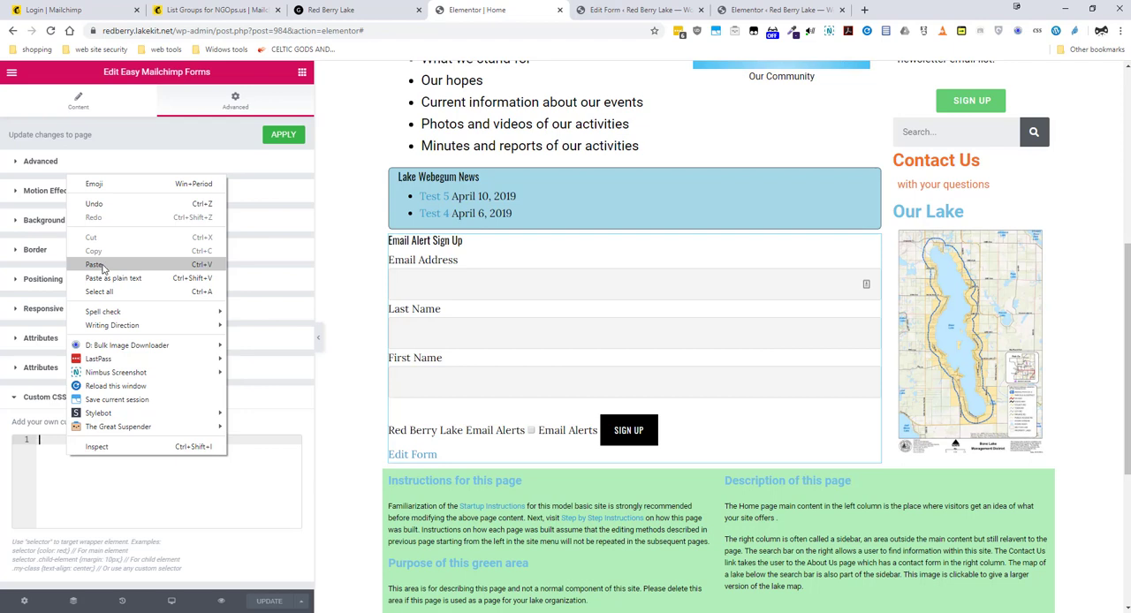
pyautogui.click(93, 264)
pyautogui.scroll(-1, 189, 475)
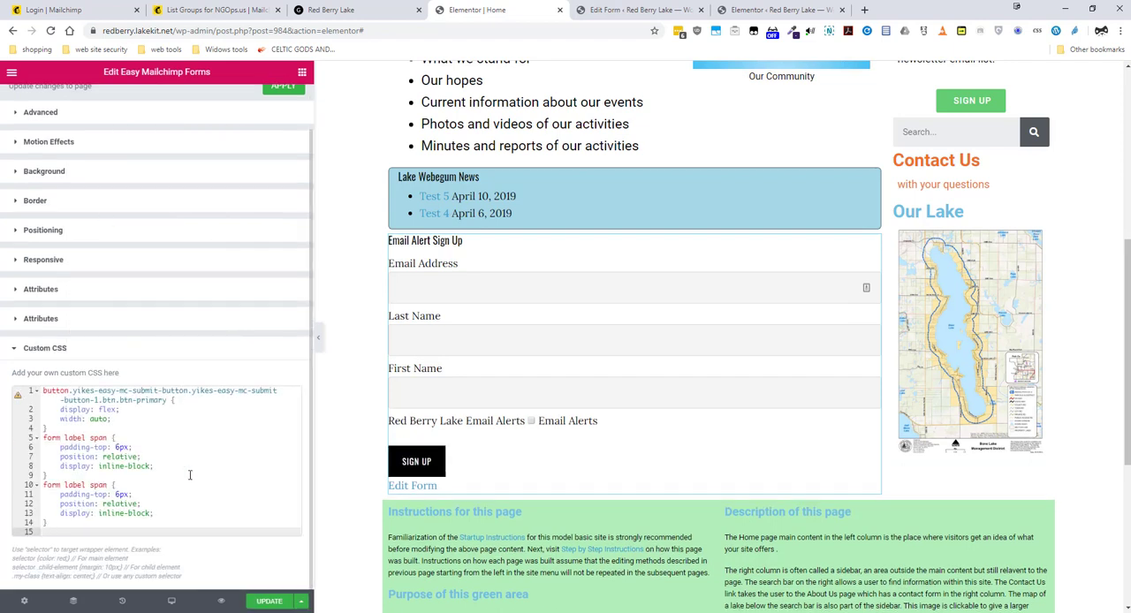
# Update the Home page to save the widget's custom CSS
pyautogui.scroll(1, 189, 476)
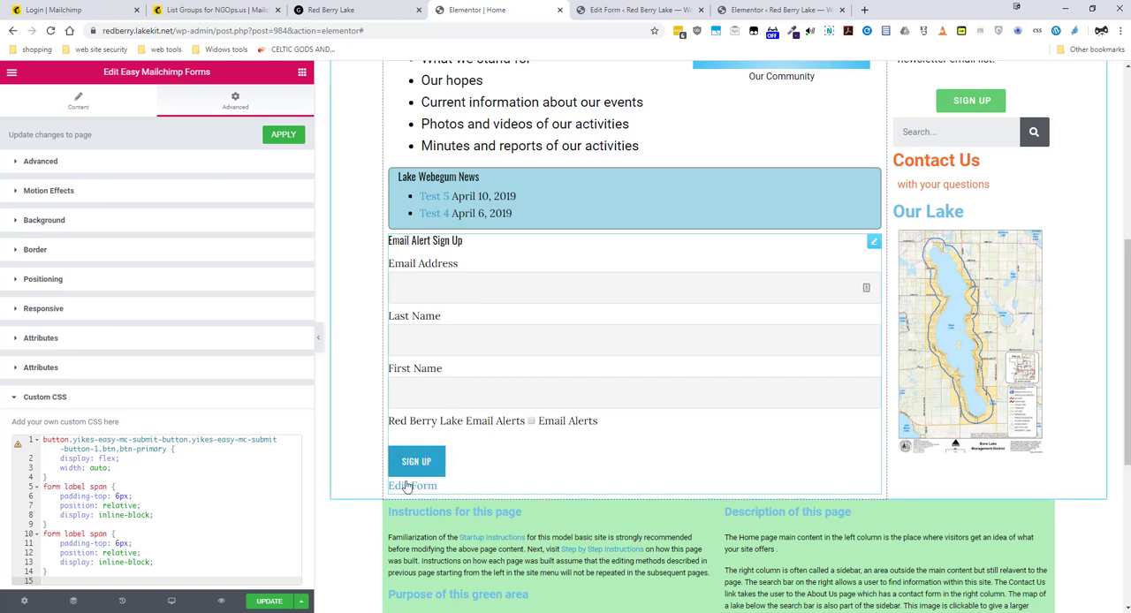
pyautogui.click(433, 463)
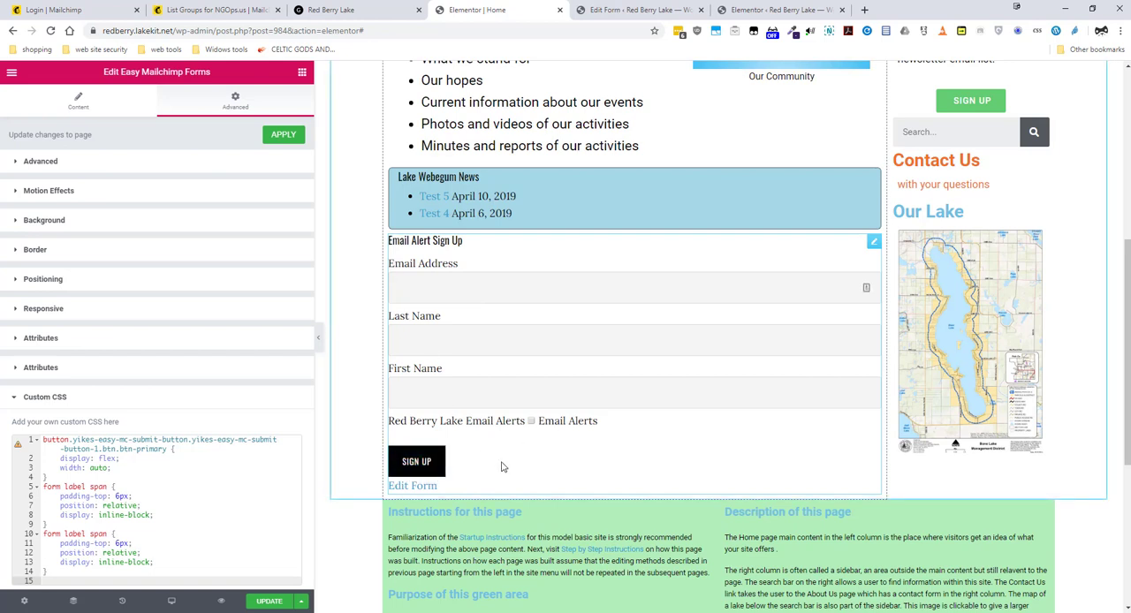
pyautogui.click(415, 457)
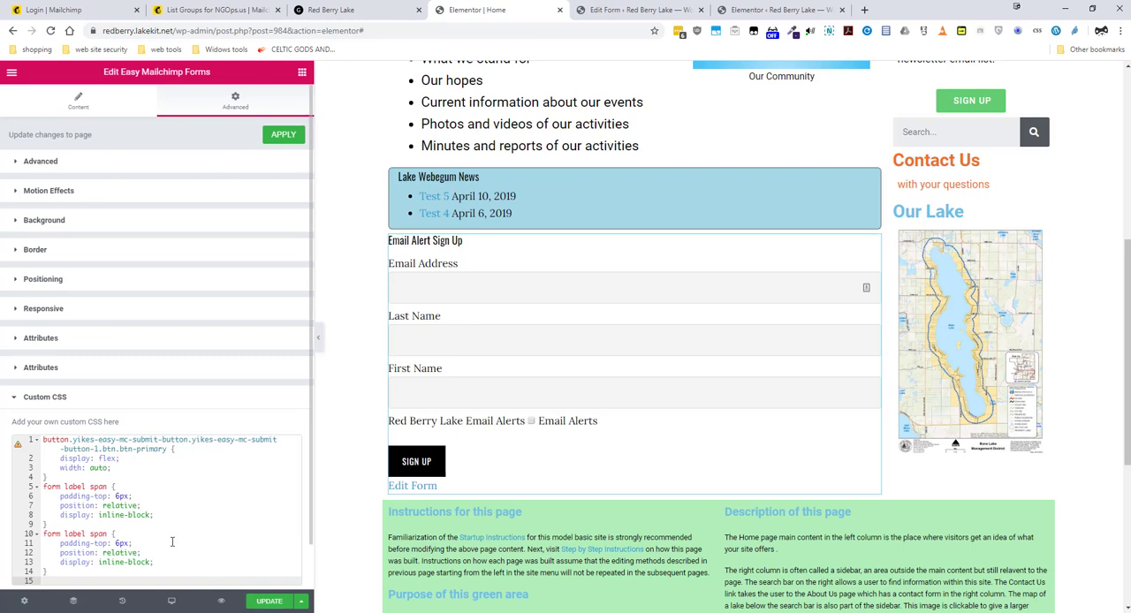
pyautogui.click(258, 604)
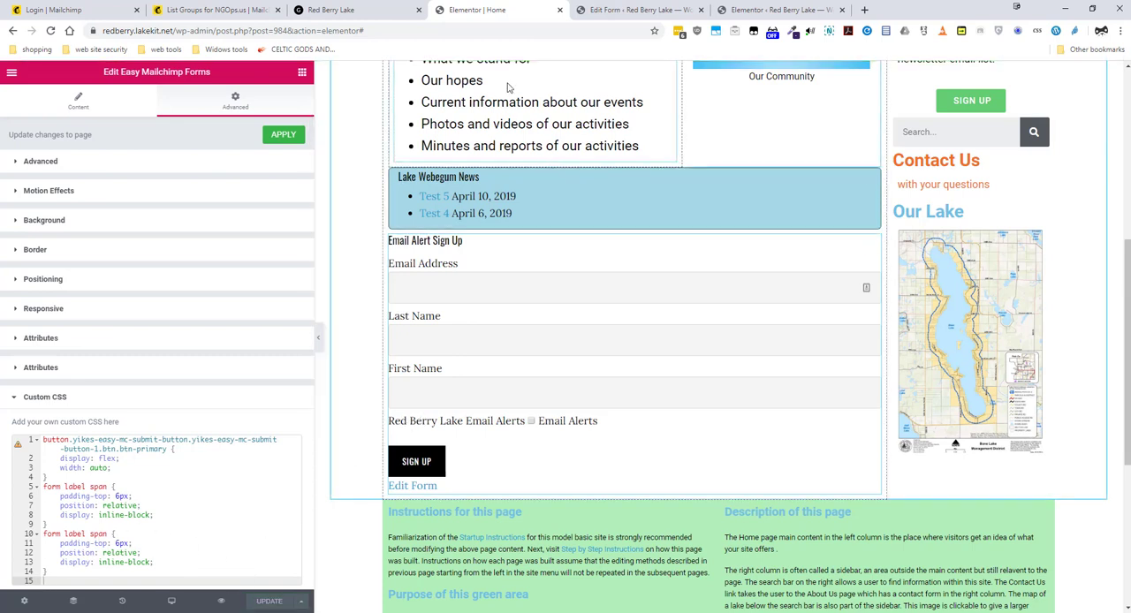
# Reload the live Red Berry Lake home page and check the Email Alert Sign Up form below Lake Webegum News
pyautogui.click(362, 10)
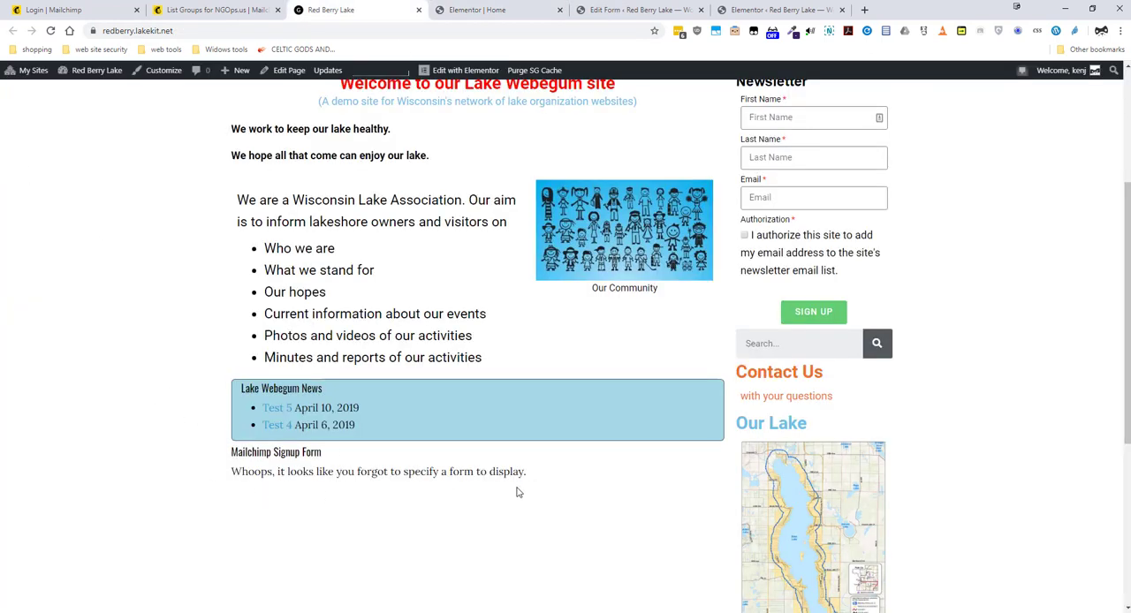
pyautogui.click(50, 30)
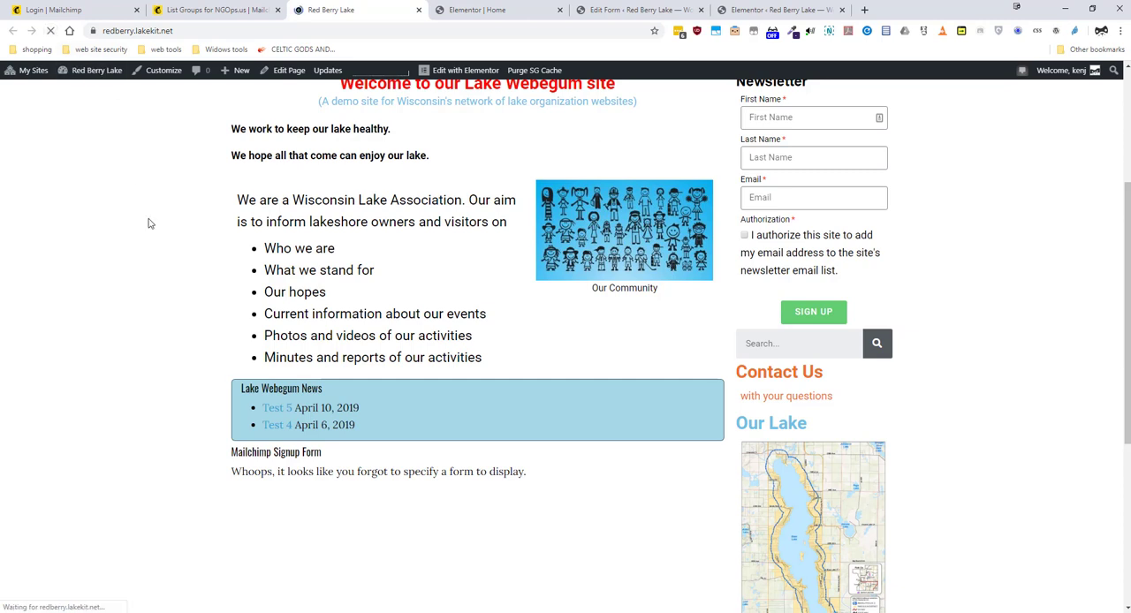
pyautogui.scroll(-2, 362, 424)
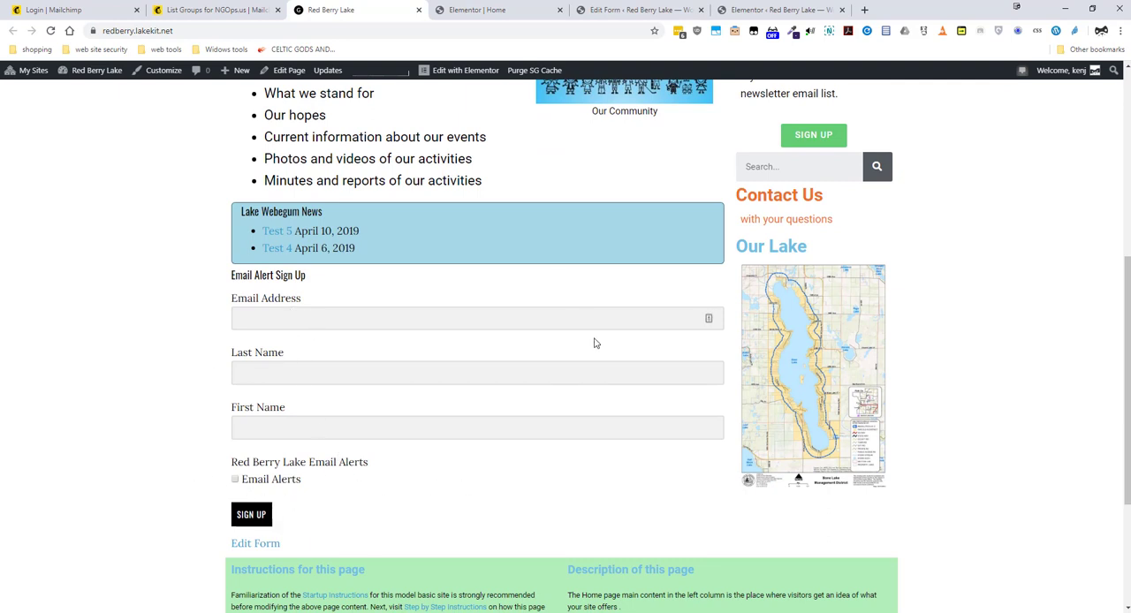
pyautogui.scroll(4, 593, 343)
pyautogui.scroll(2, 591, 341)
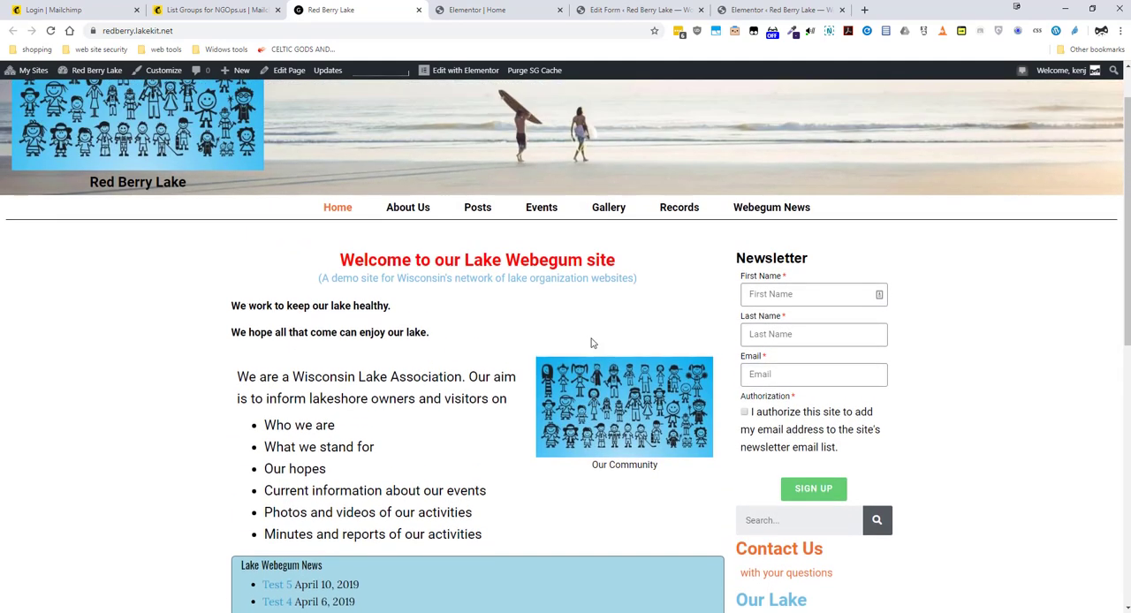